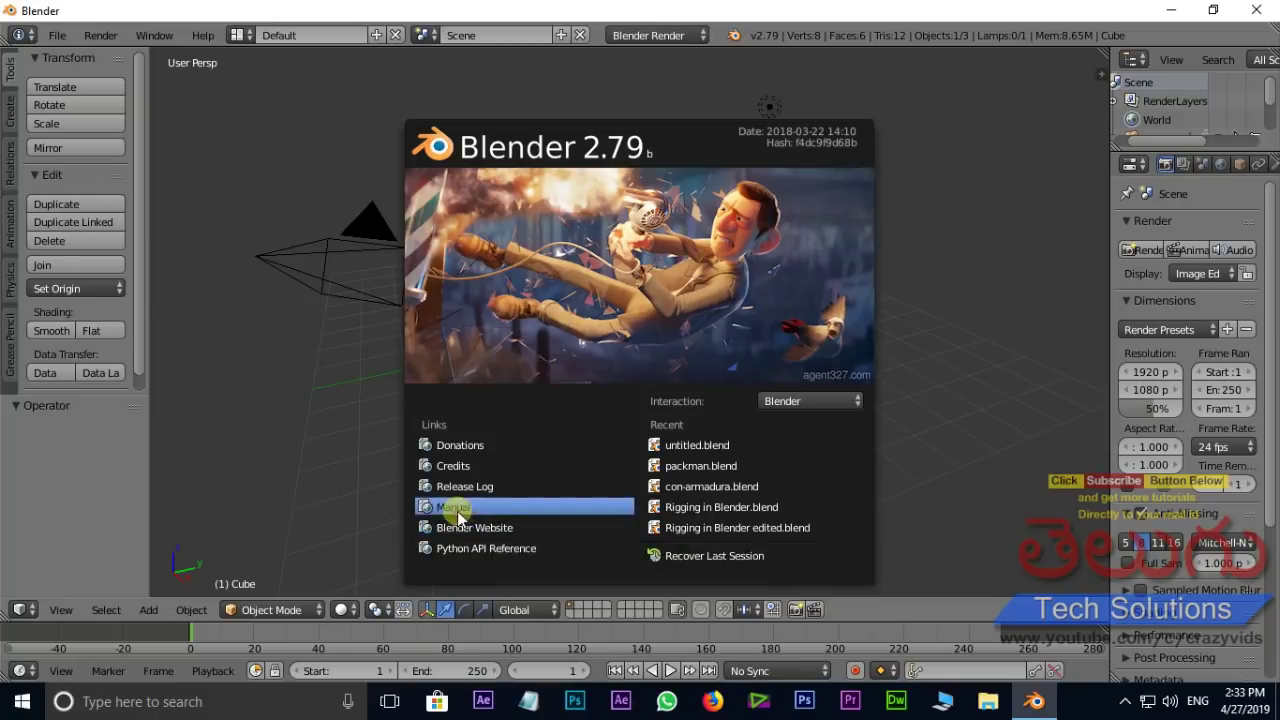
- Review the interaction presets, keep the Blender preset, and close the startup splash
left_click(454, 512)
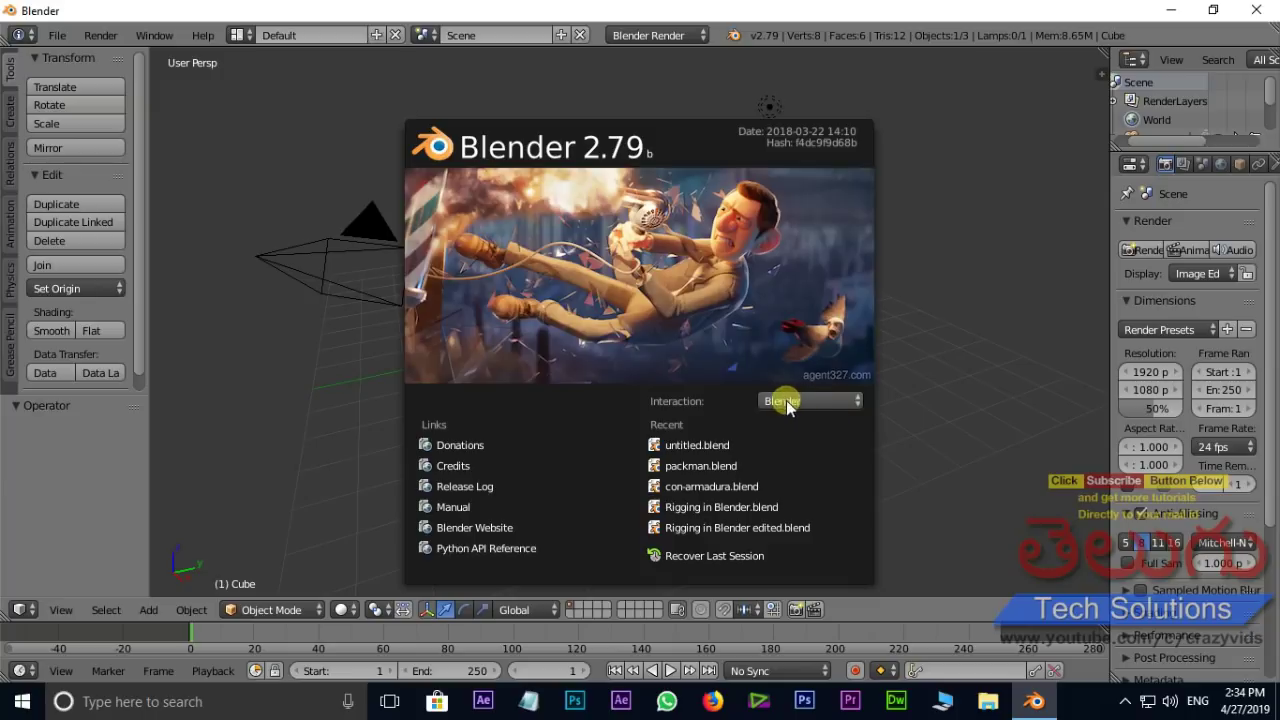
left_click(838, 400)
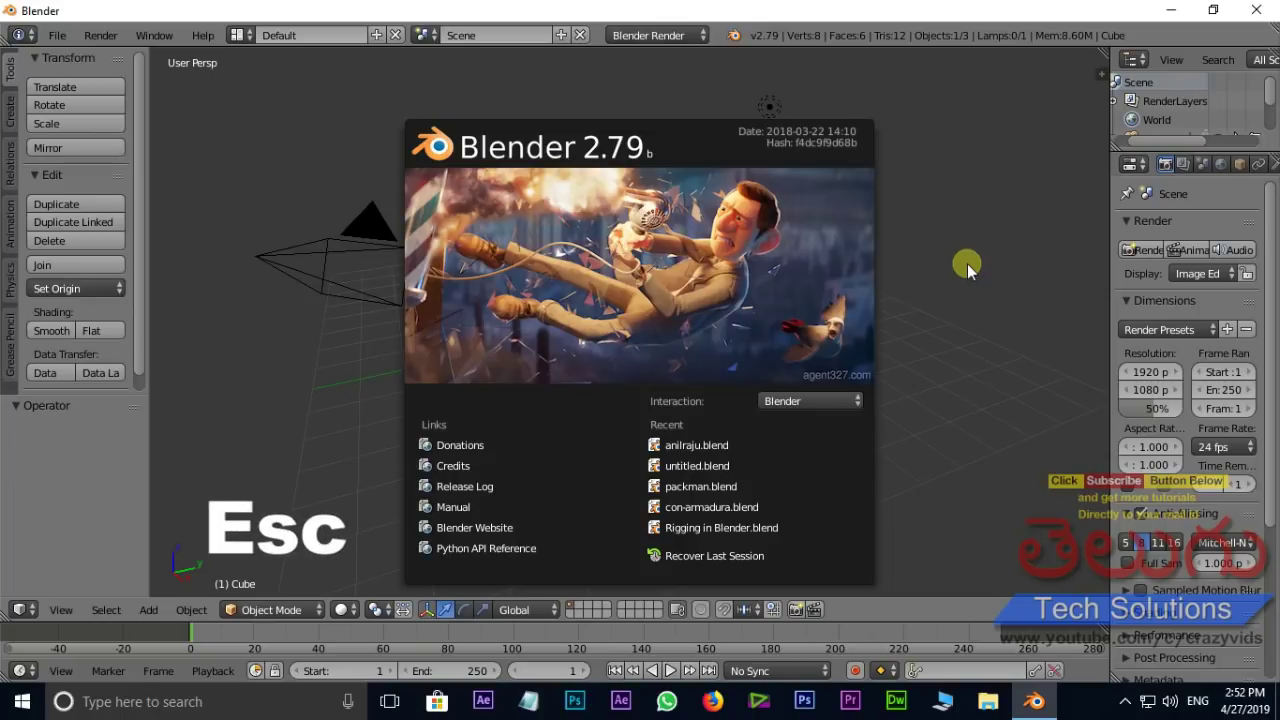
key("Escape")
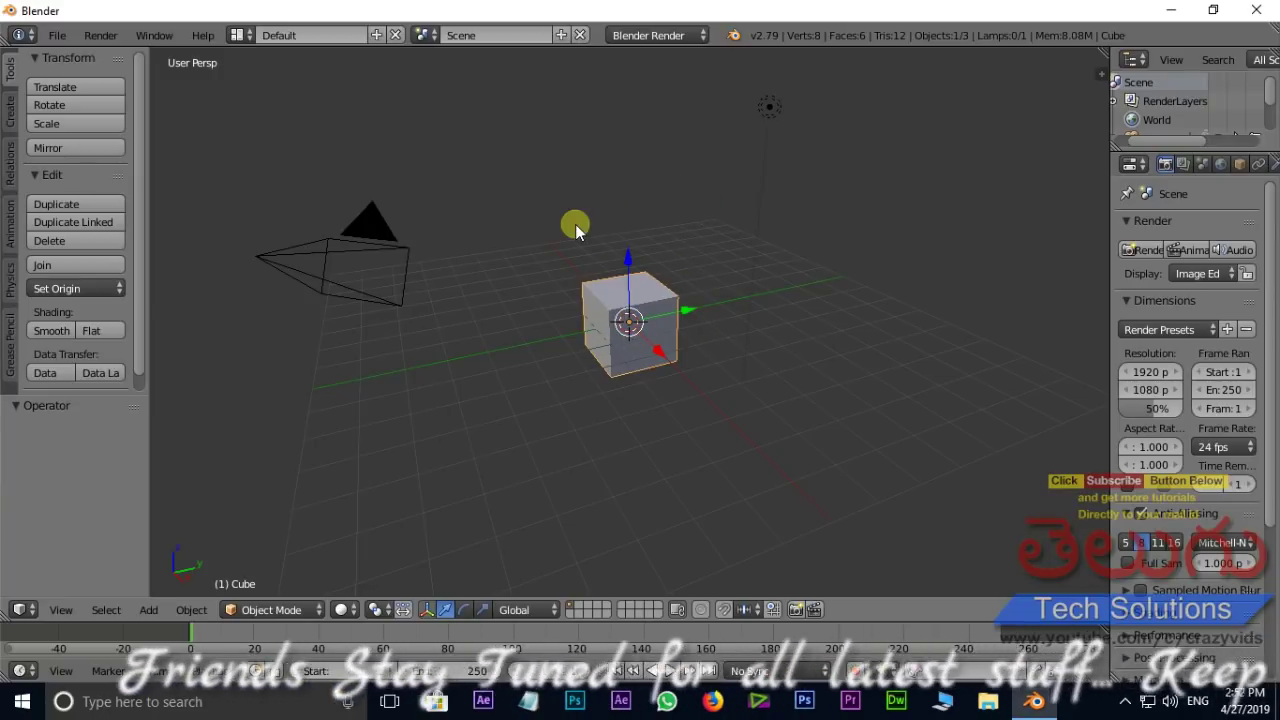
right_click(375, 235)
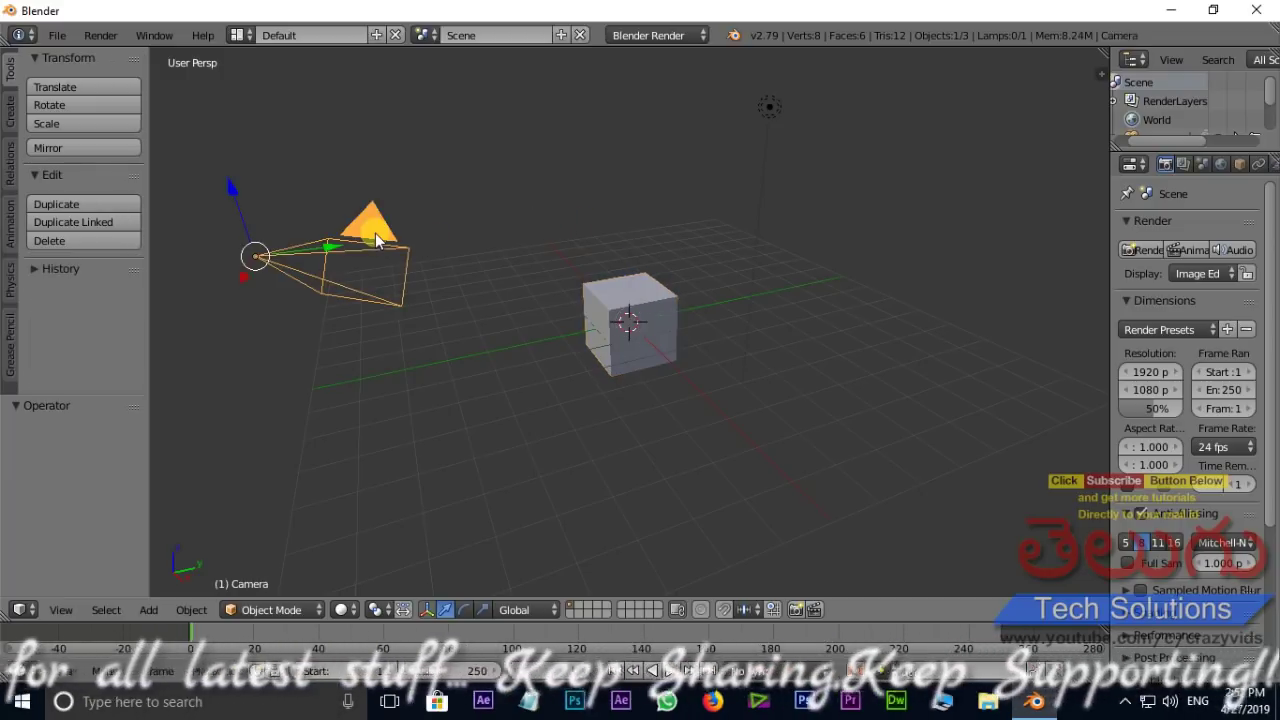
right_click(776, 110)
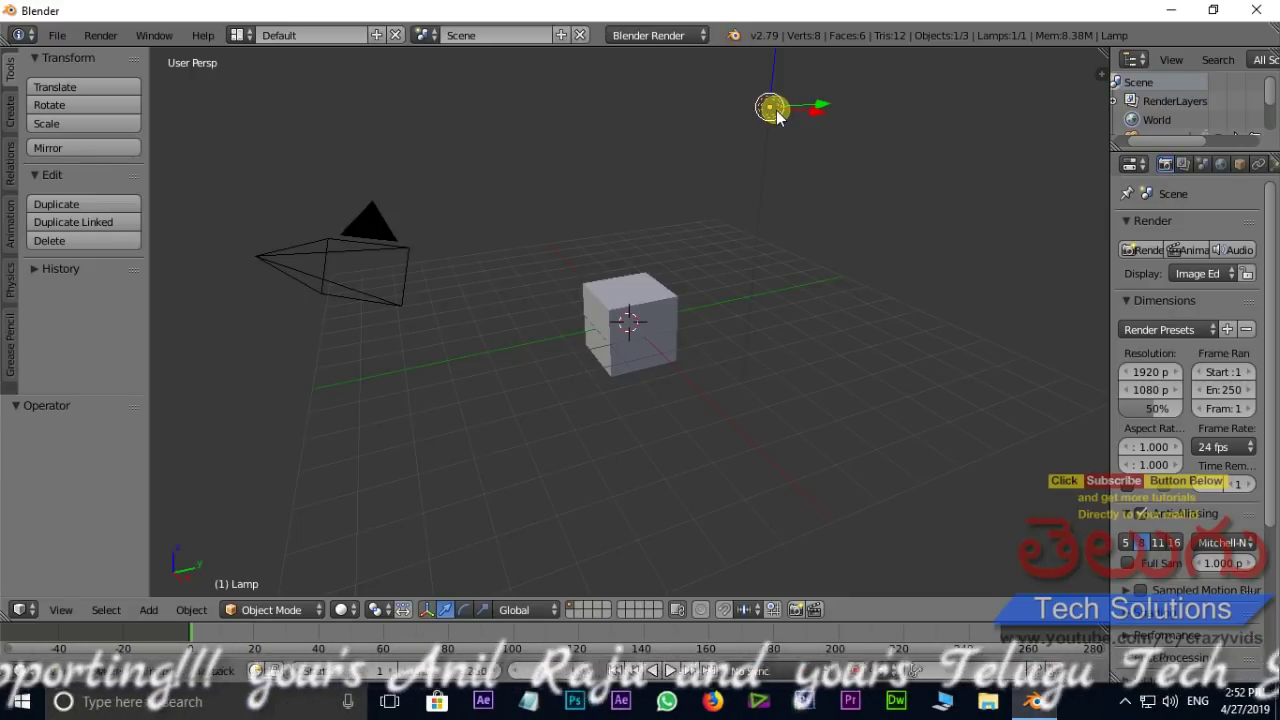
right_click(636, 286)
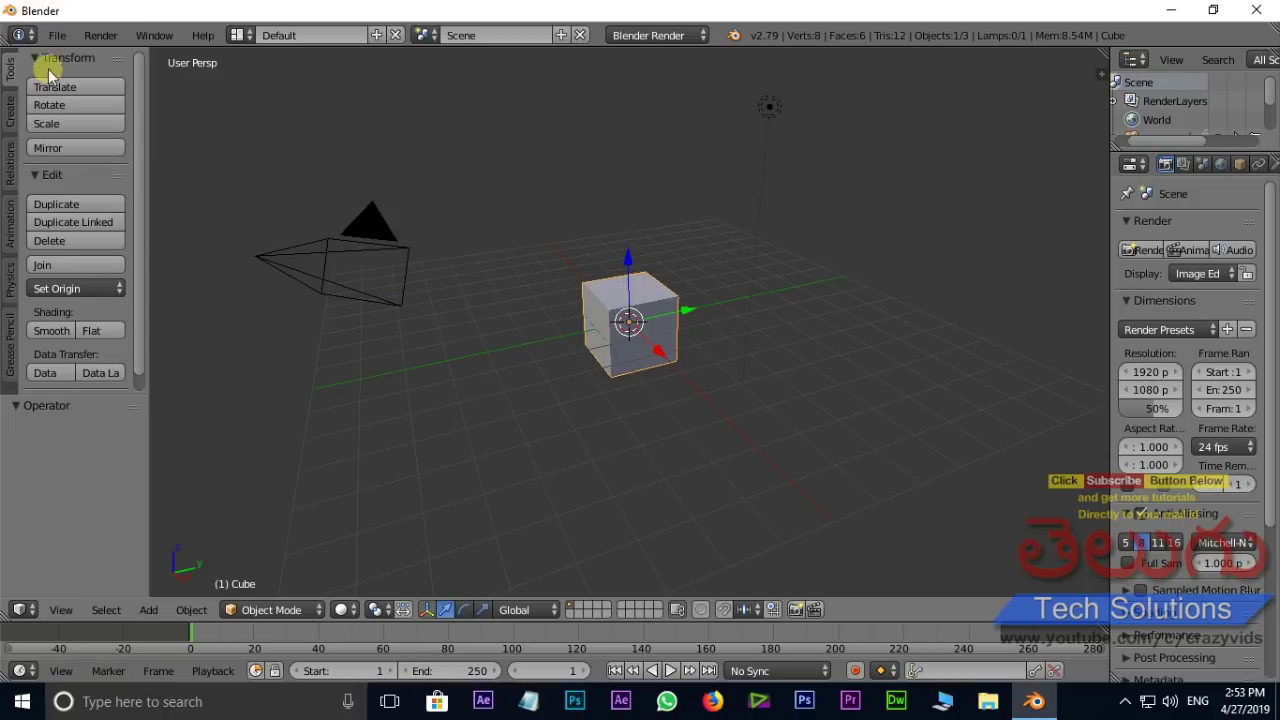
left_click(57, 36)
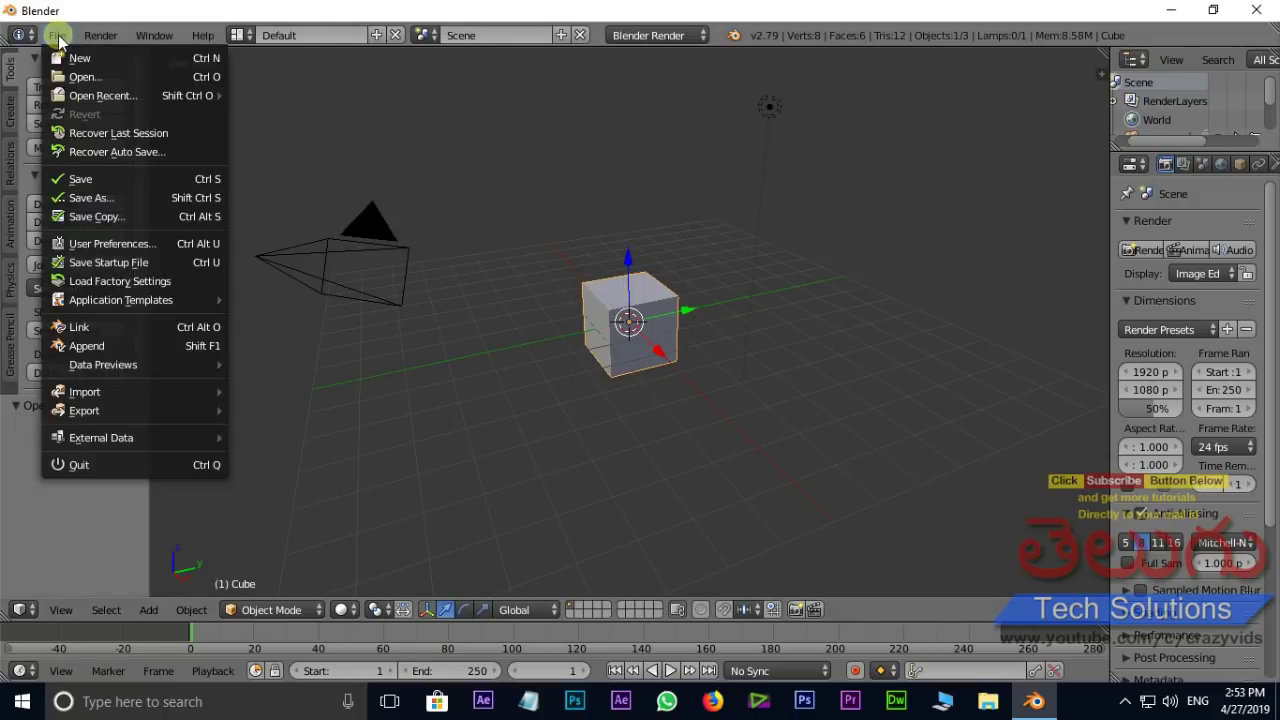
- Enable Emulate Numpad in the Input preferences, save the user settings, and close the window
left_click(125, 247)
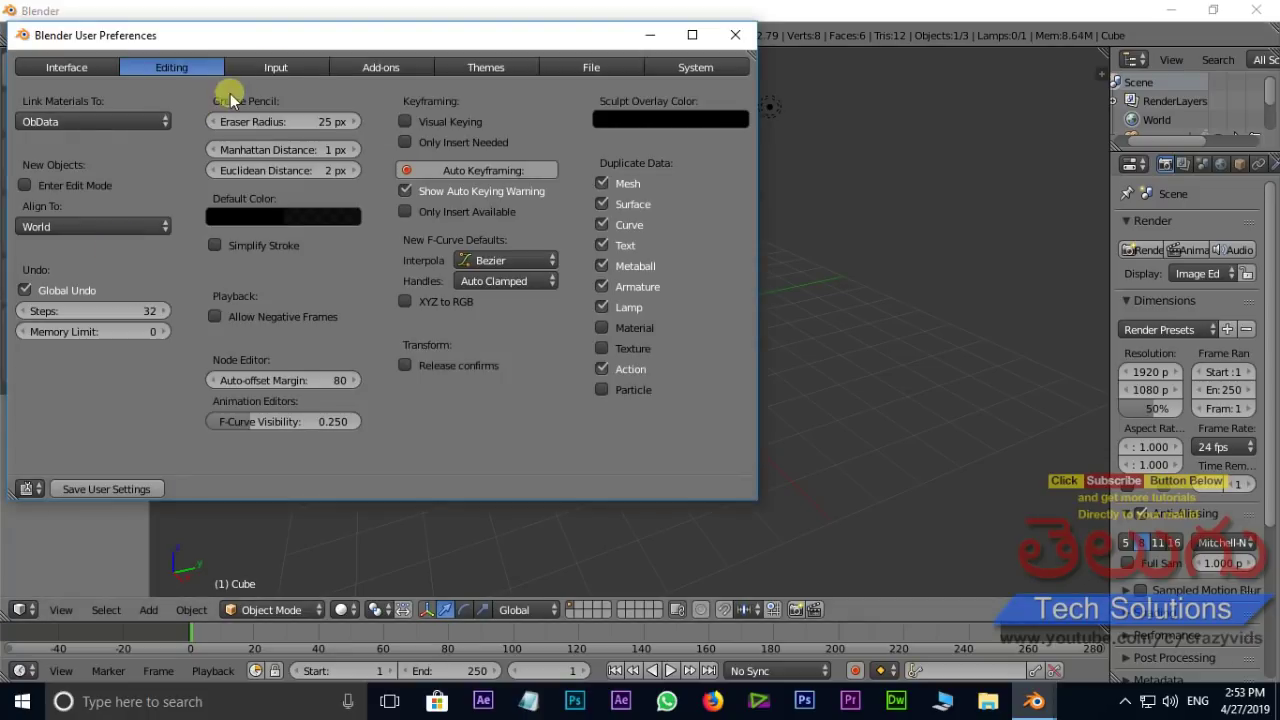
left_click(275, 68)
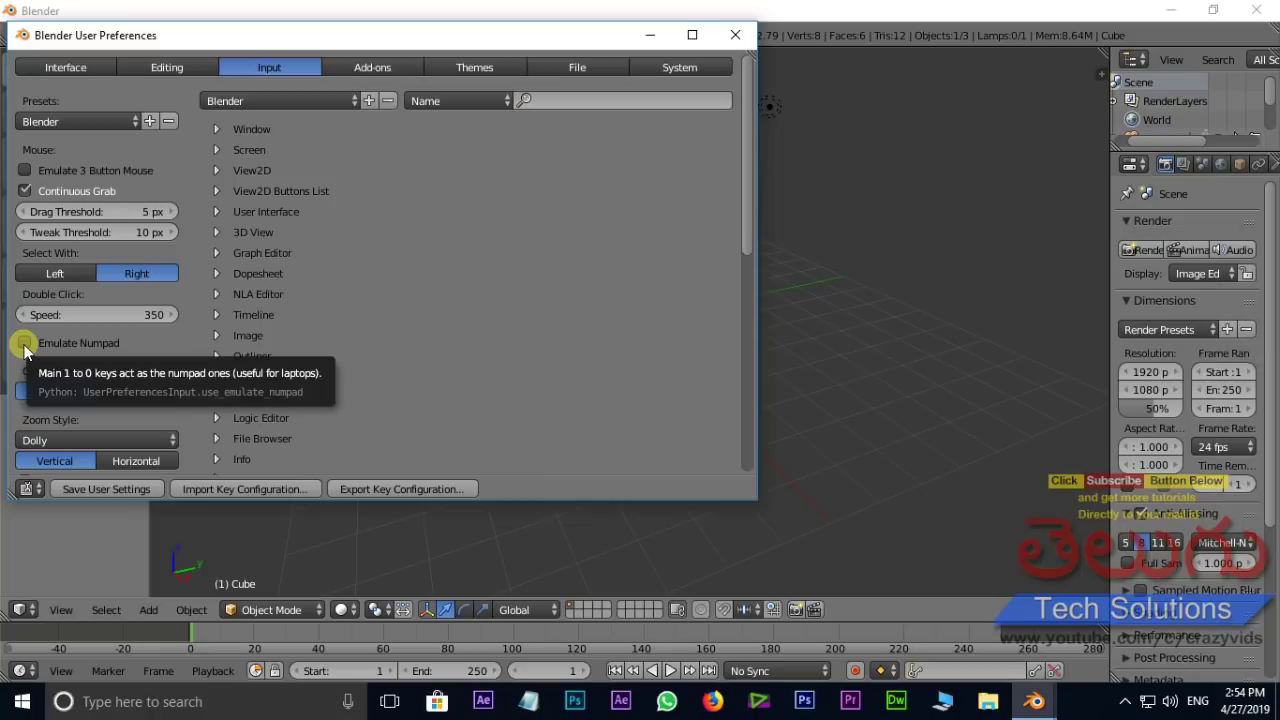
left_click(25, 343)
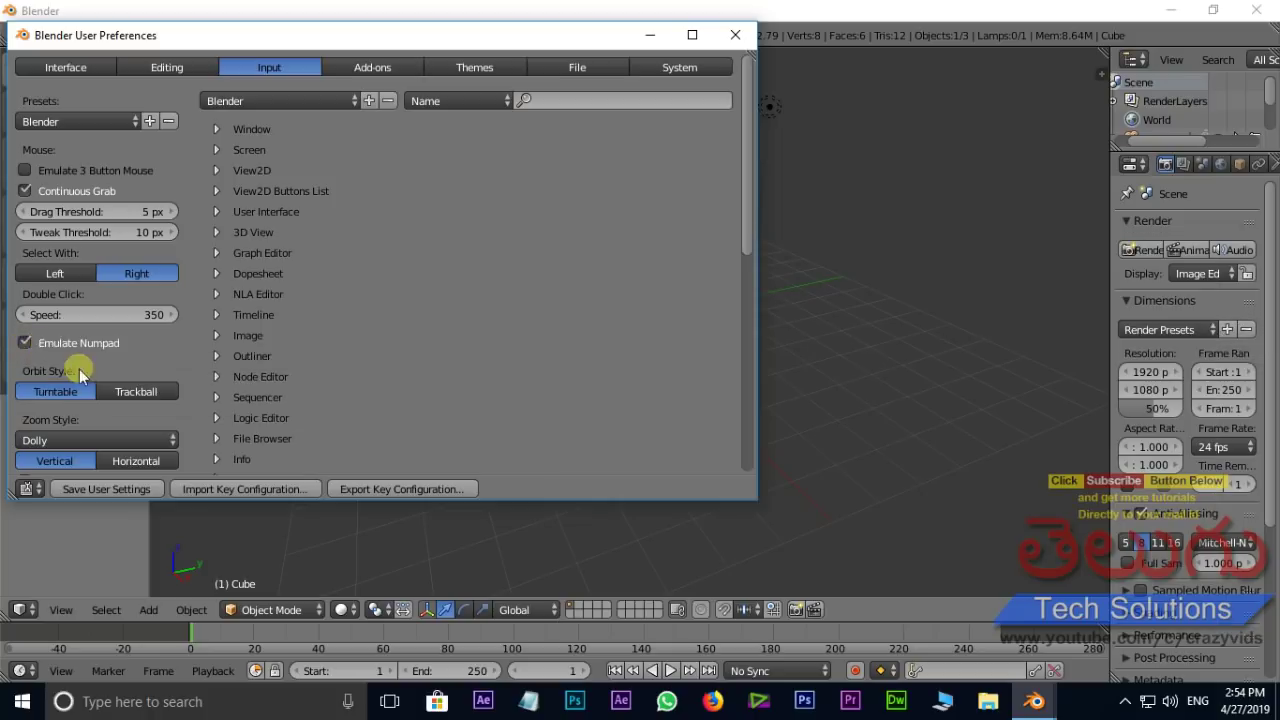
left_click(98, 490)
left_click(735, 35)
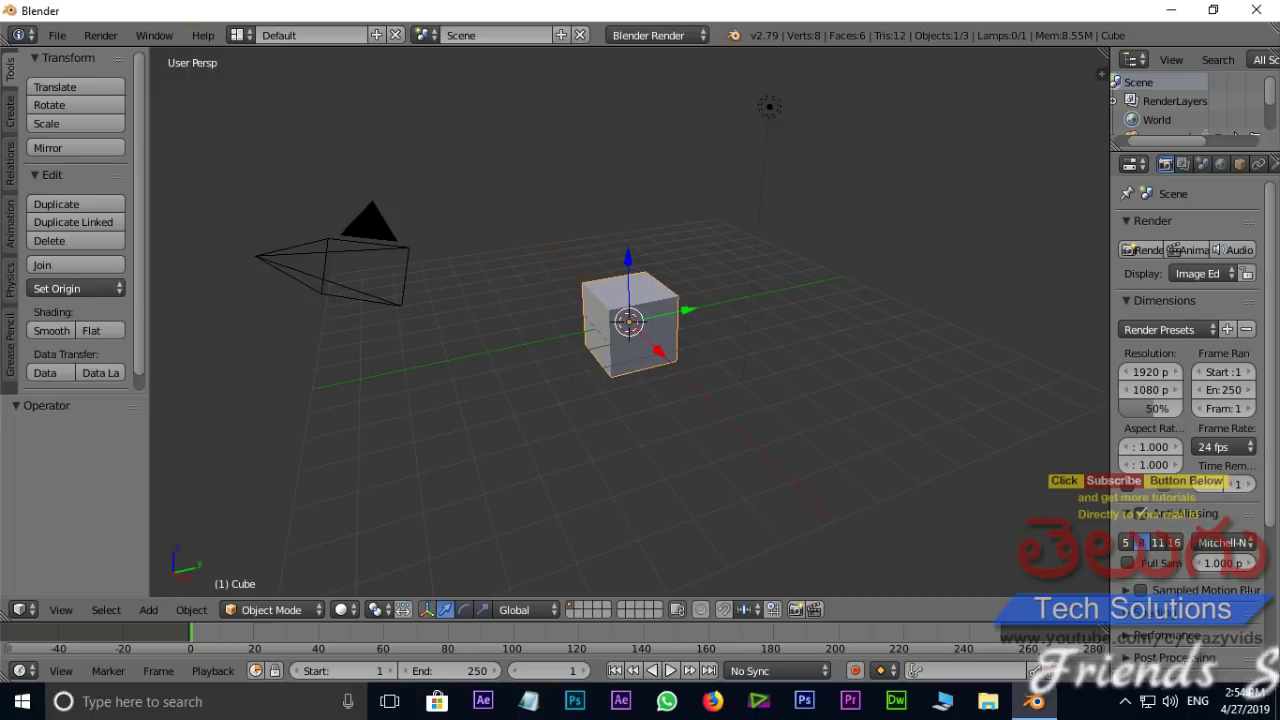
- Save the scene as a new .blend file named 'a' in the desktop blender folder
left_click(58, 36)
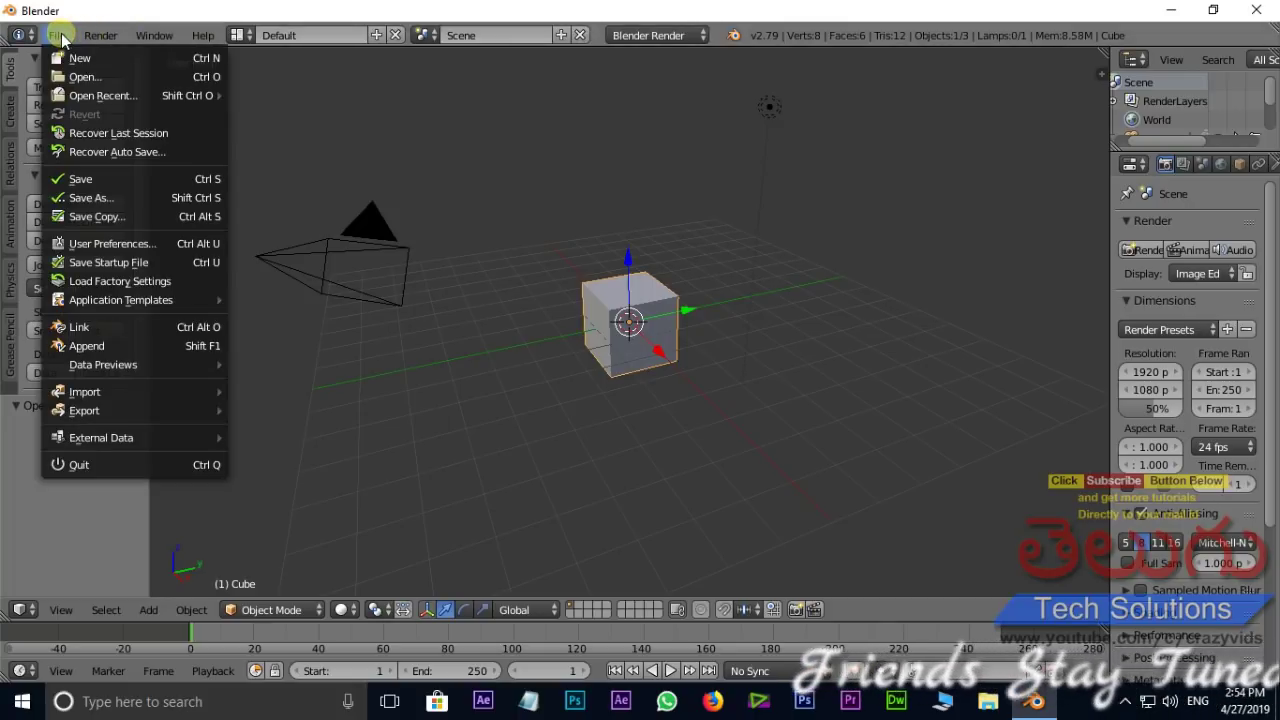
left_click(88, 180)
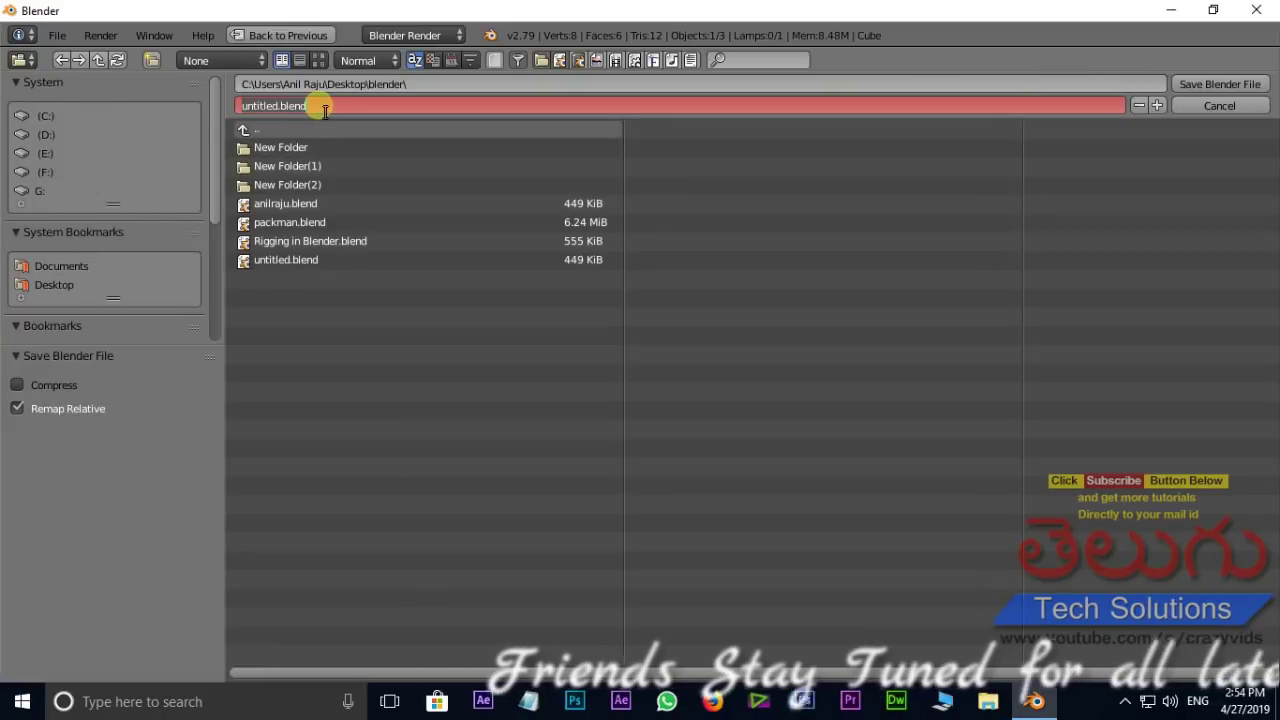
type("anil")
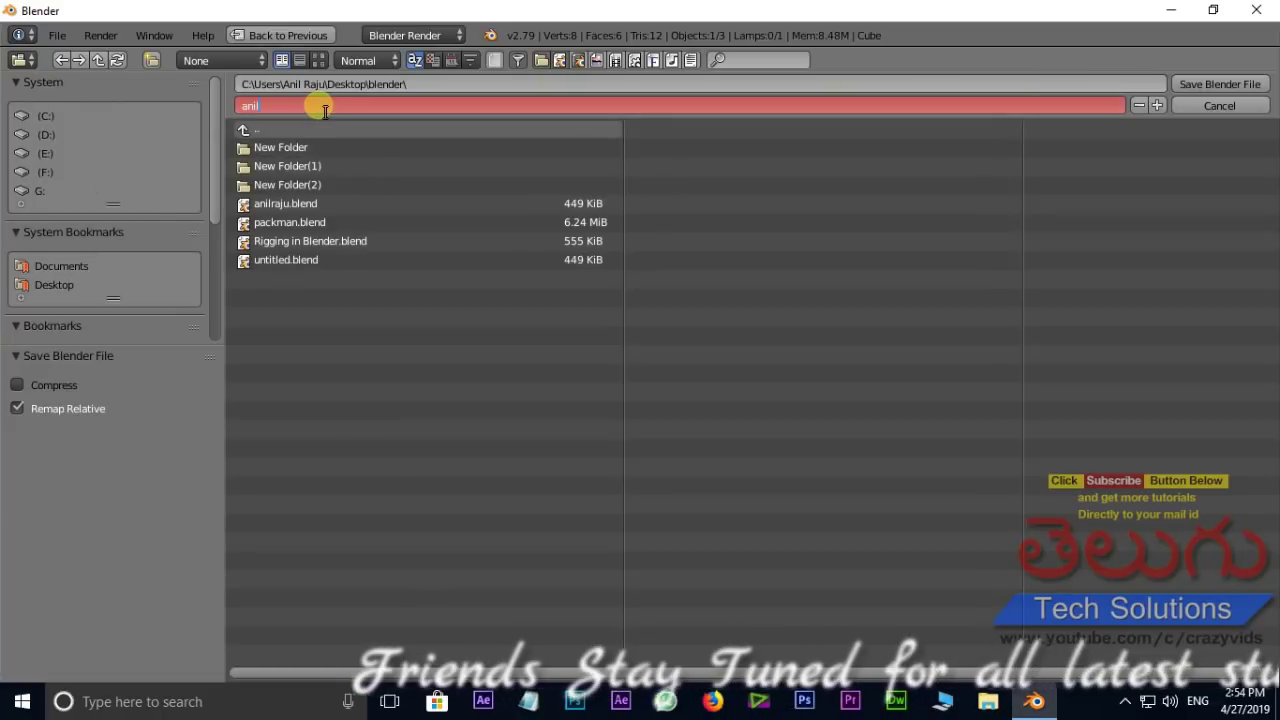
left_click(1220, 84)
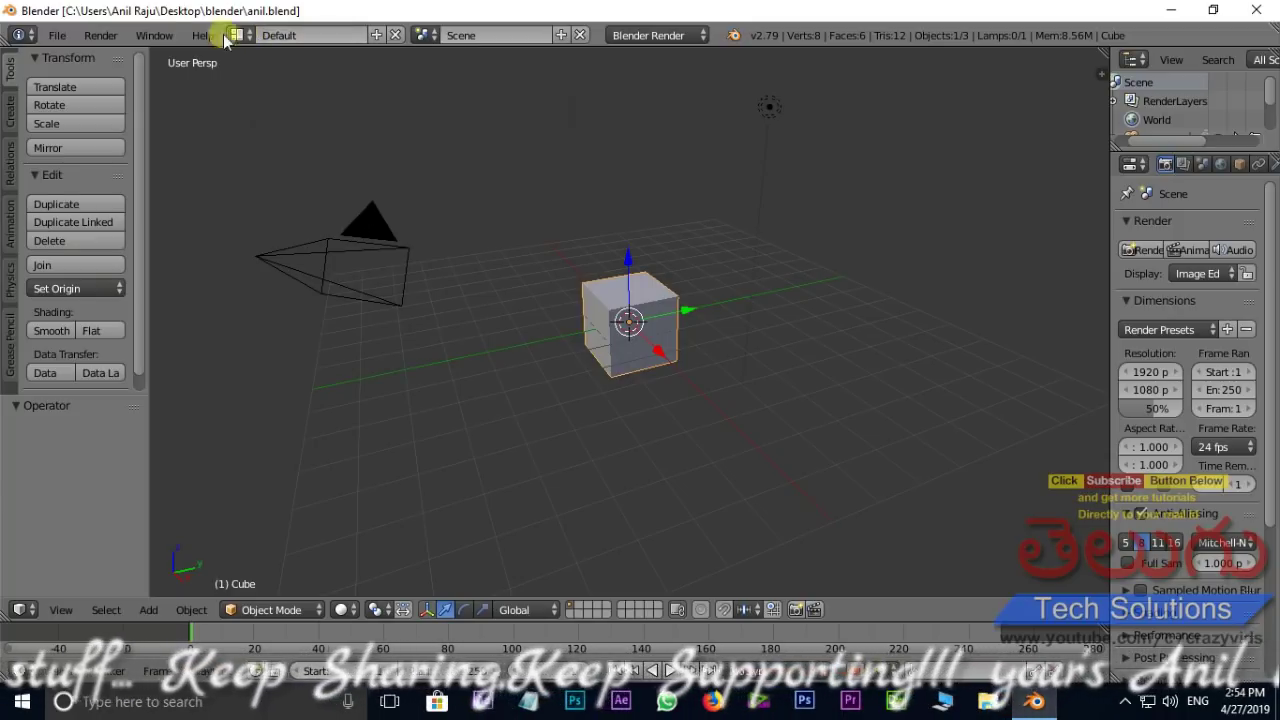
left_click(59, 36)
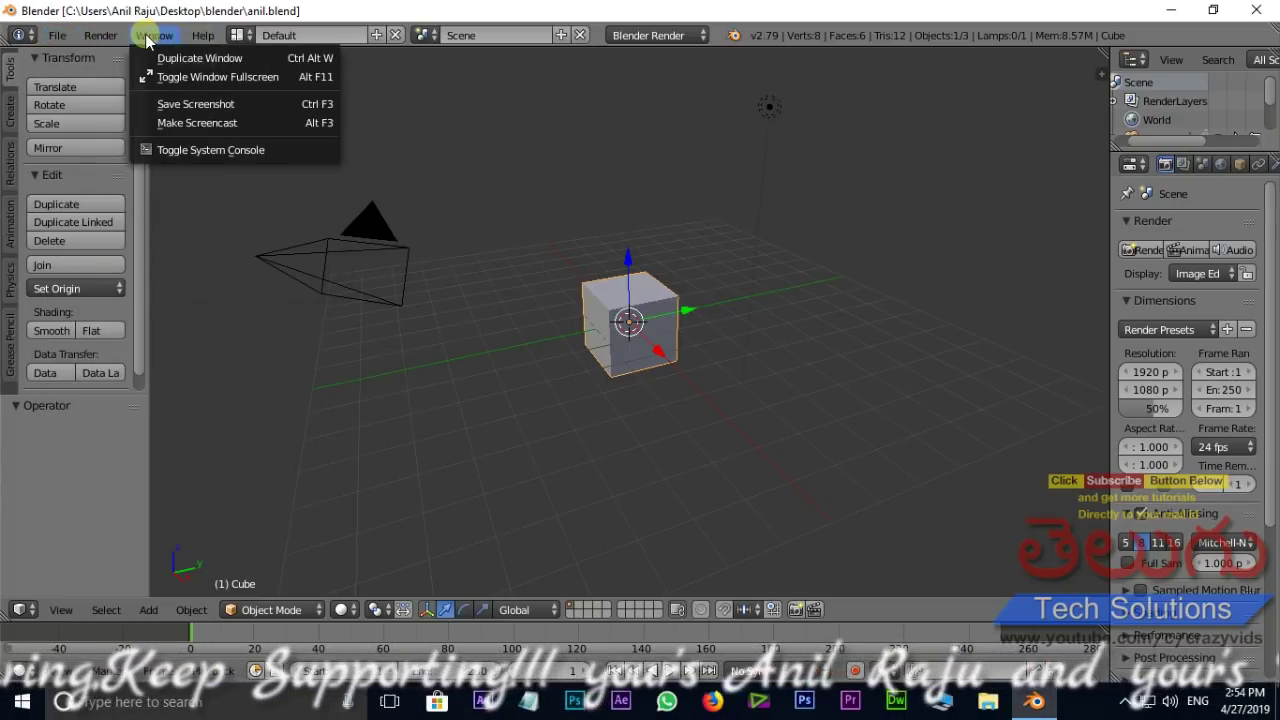
left_click(251, 38)
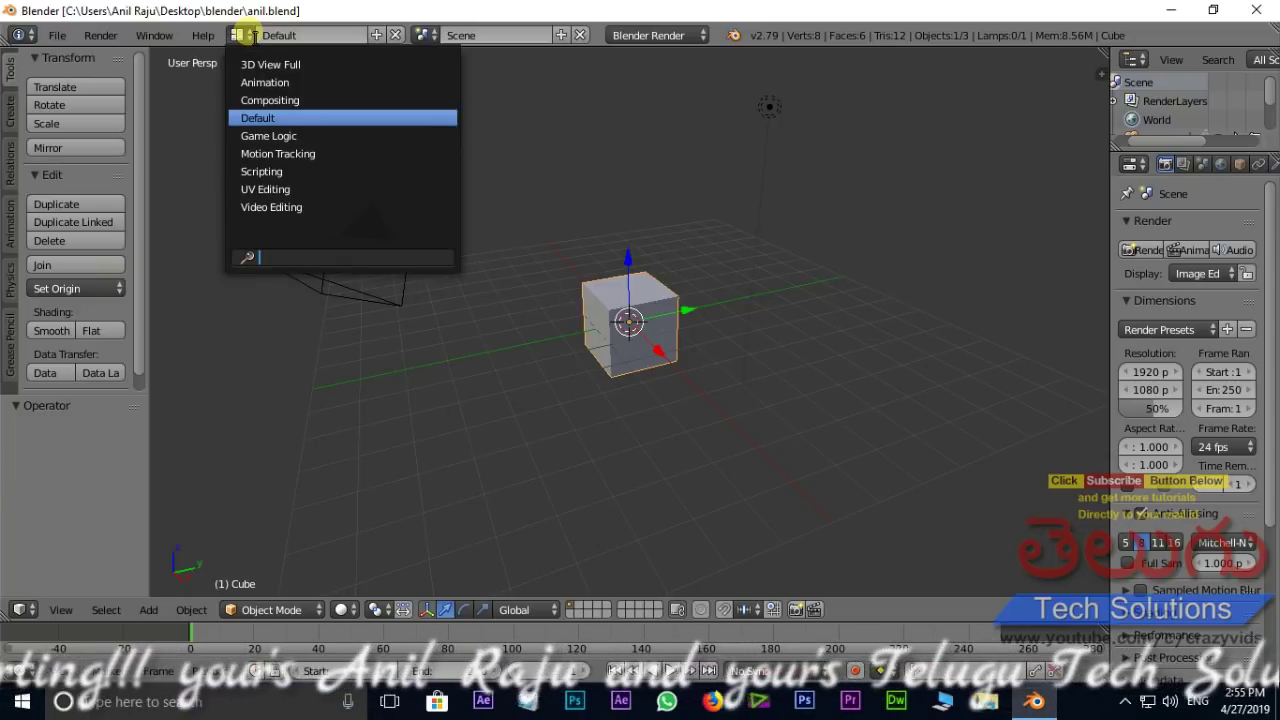
left_click(297, 212)
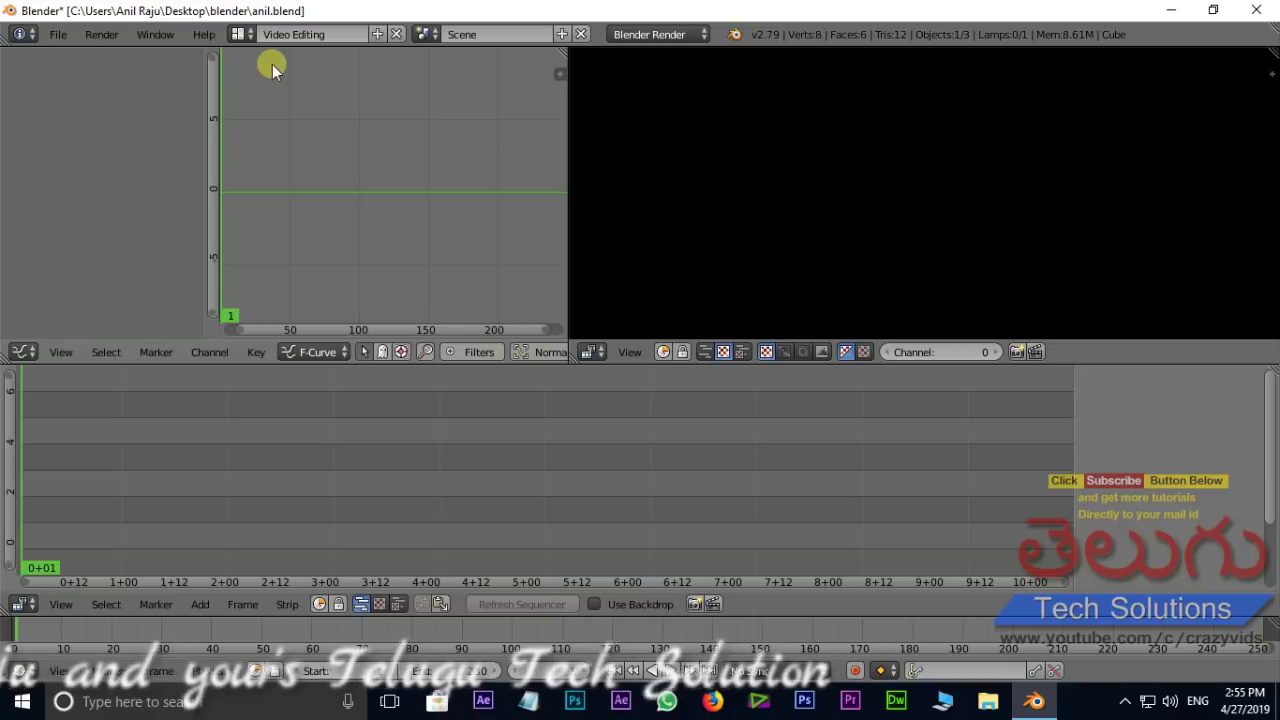
left_click(251, 36)
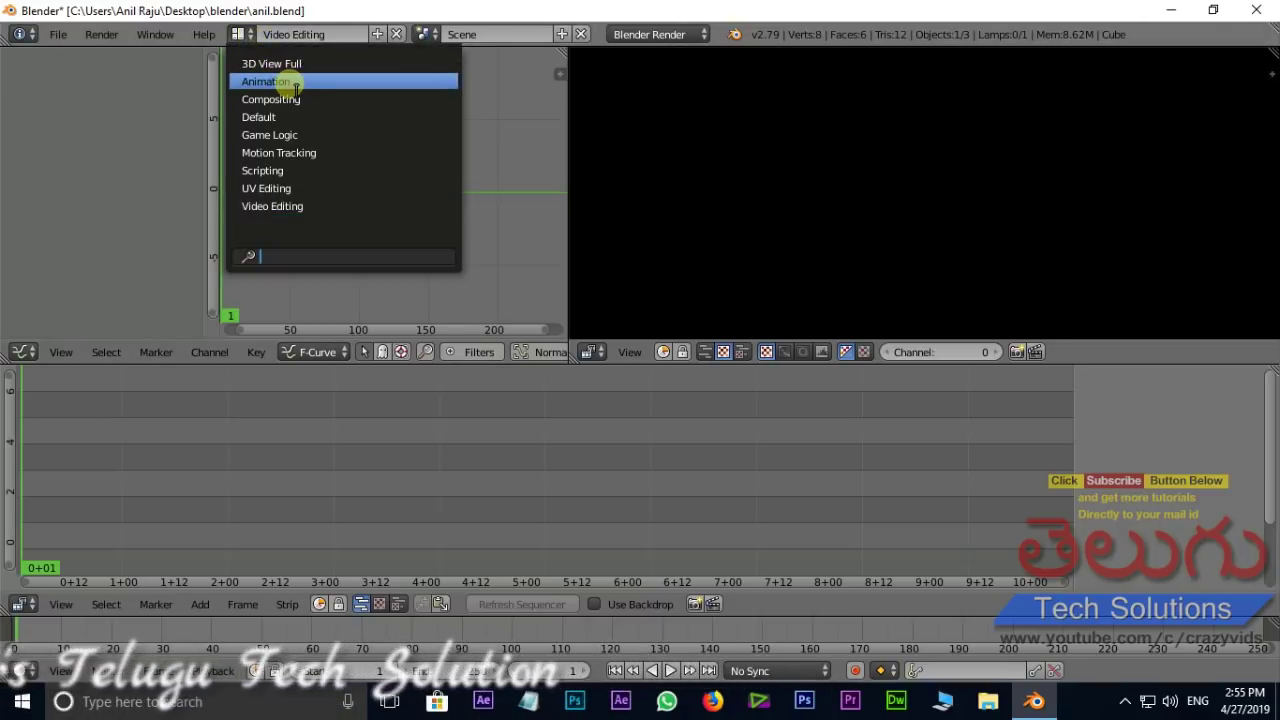
left_click(265, 81)
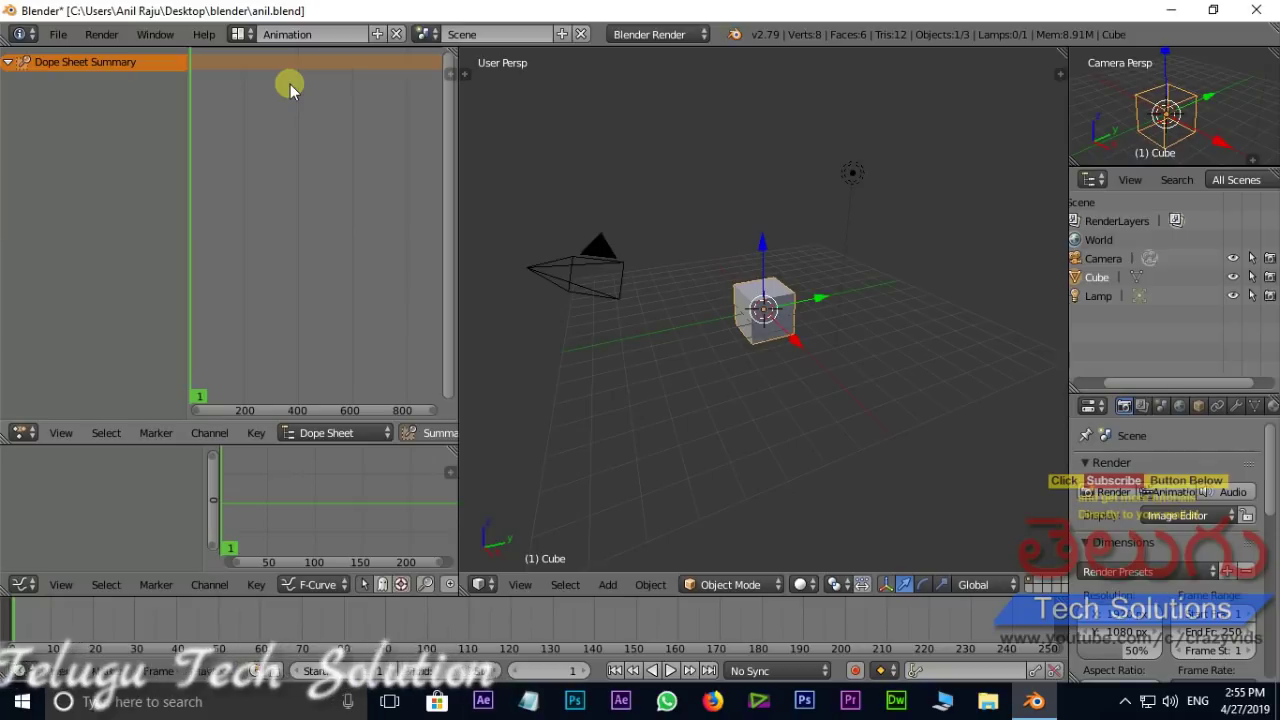
left_click(249, 34)
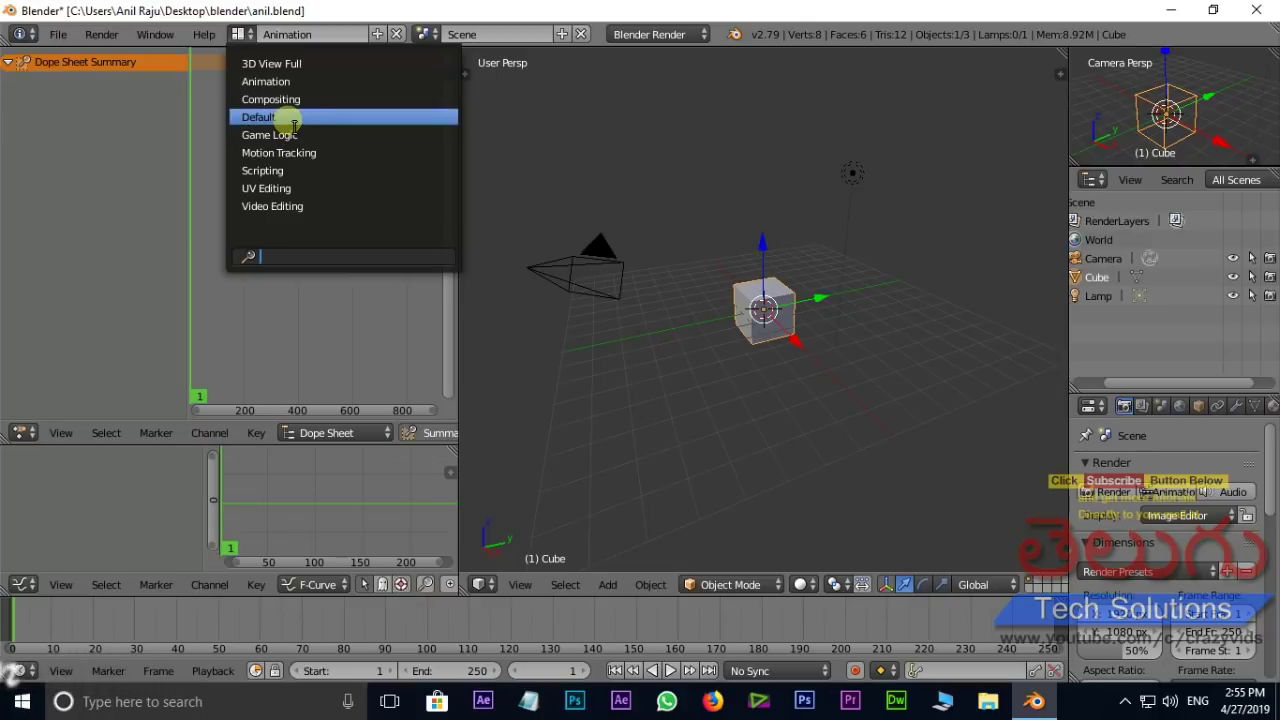
left_click(292, 121)
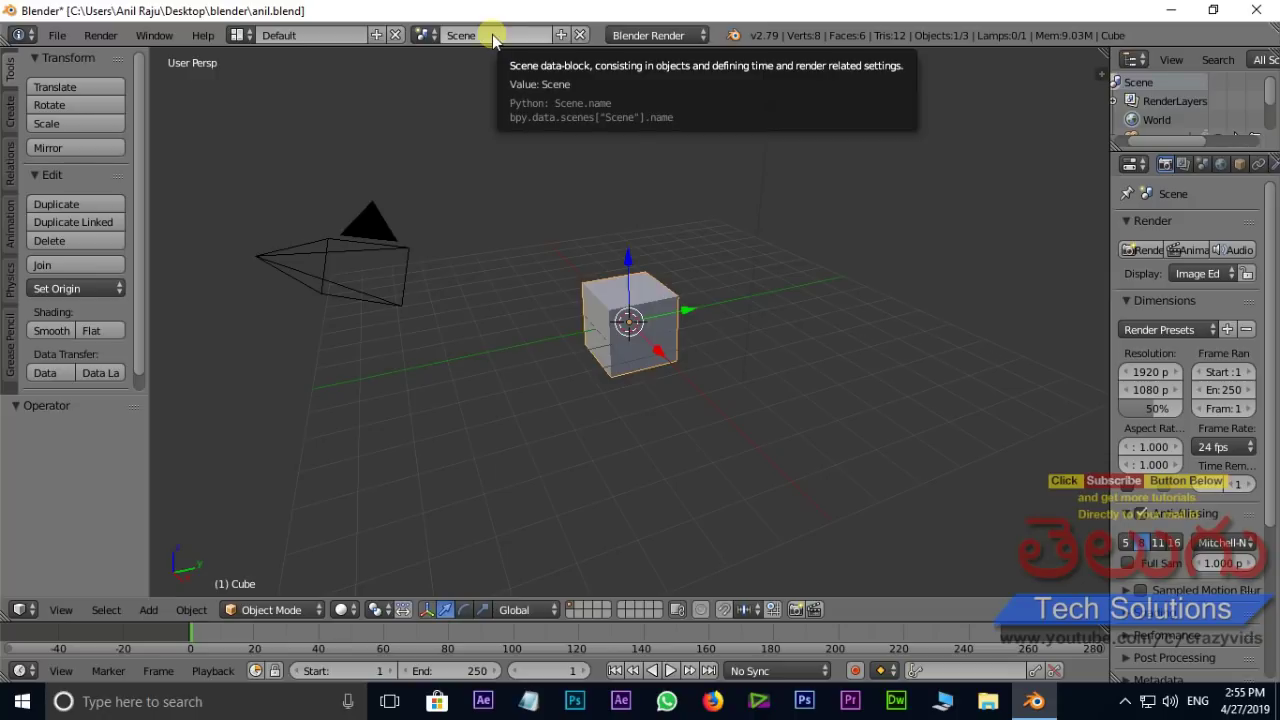
left_click(657, 40)
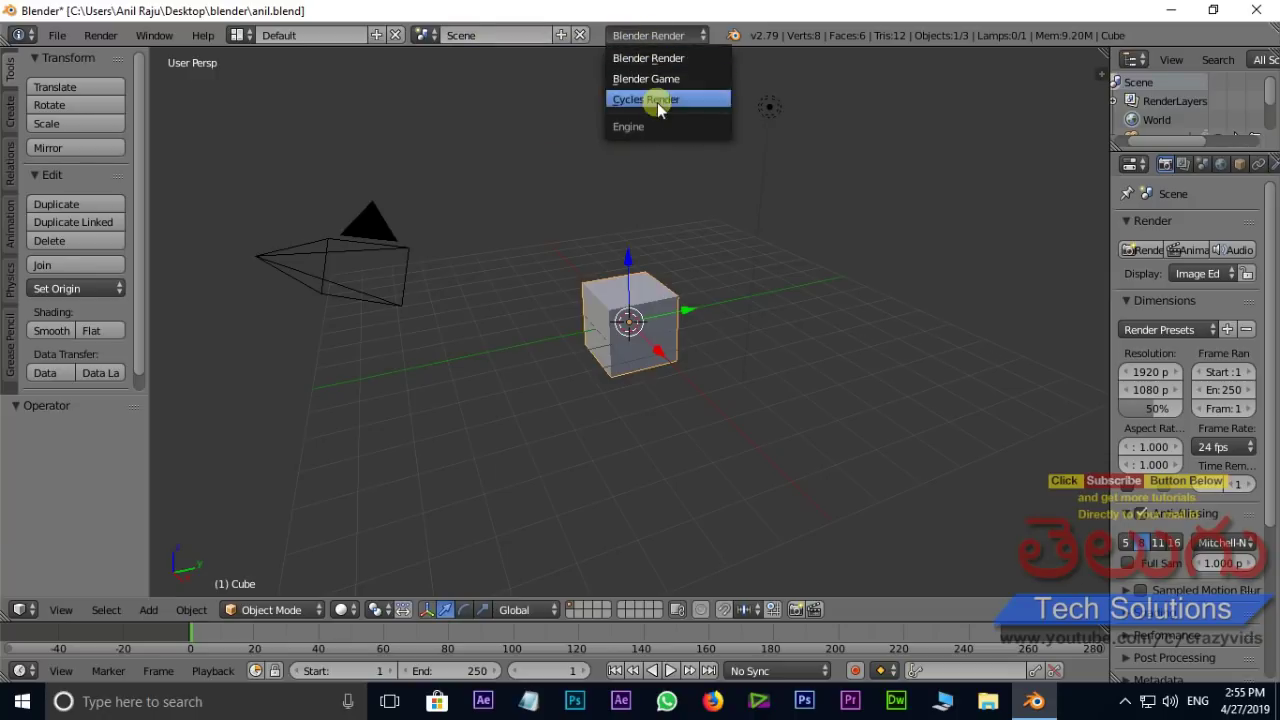
left_click(650, 57)
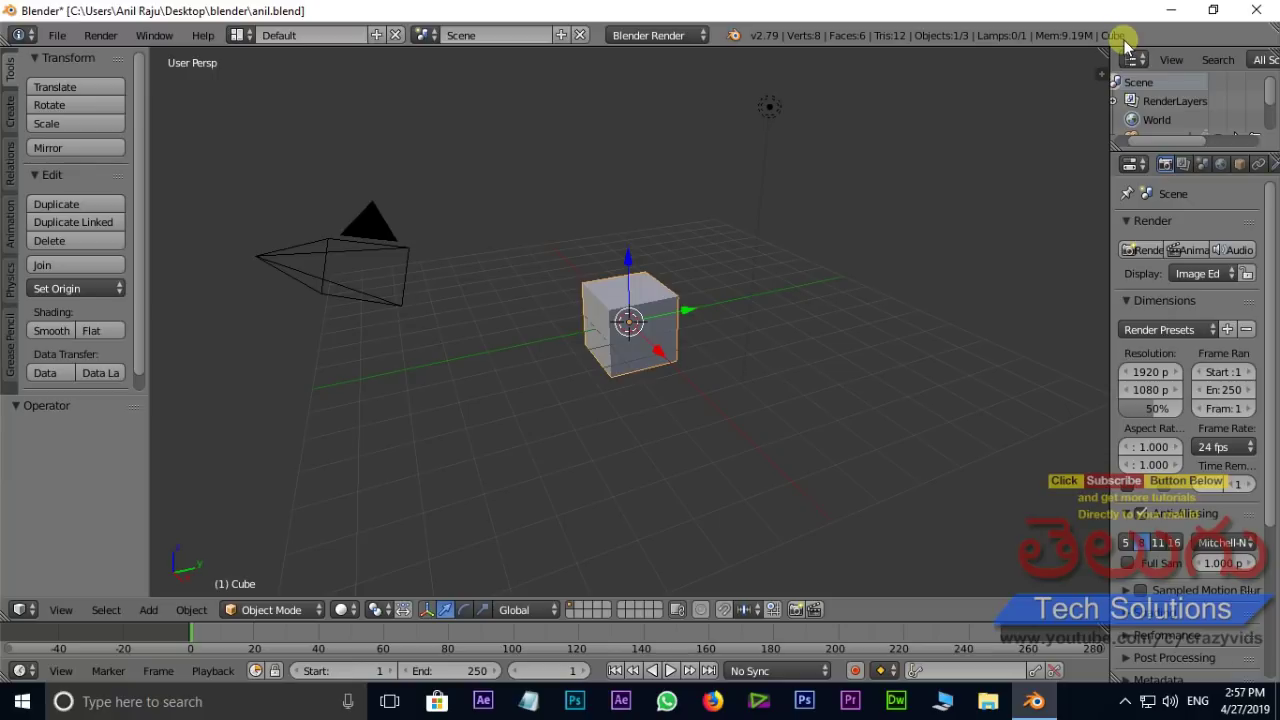
key("shift+a")
key("shift+a")
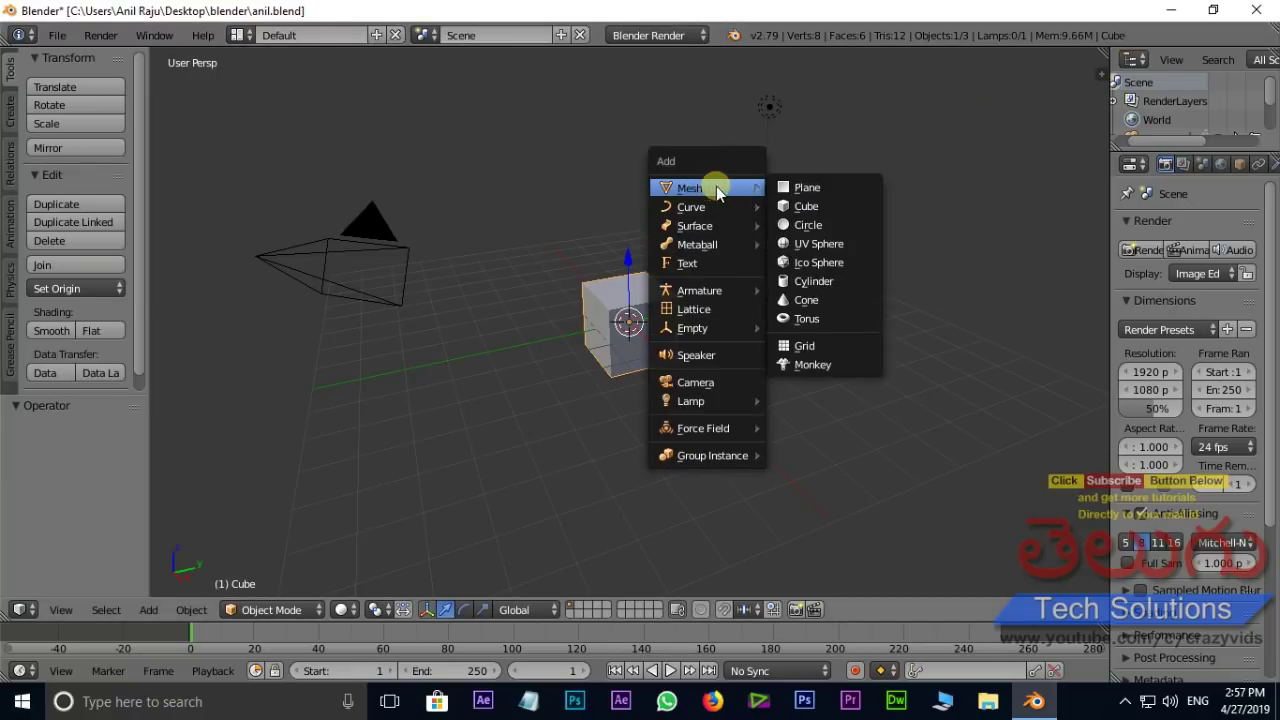
- Add a cone, move it along Y beside the cube, delete it, then hide the tool shelf
left_click(810, 299)
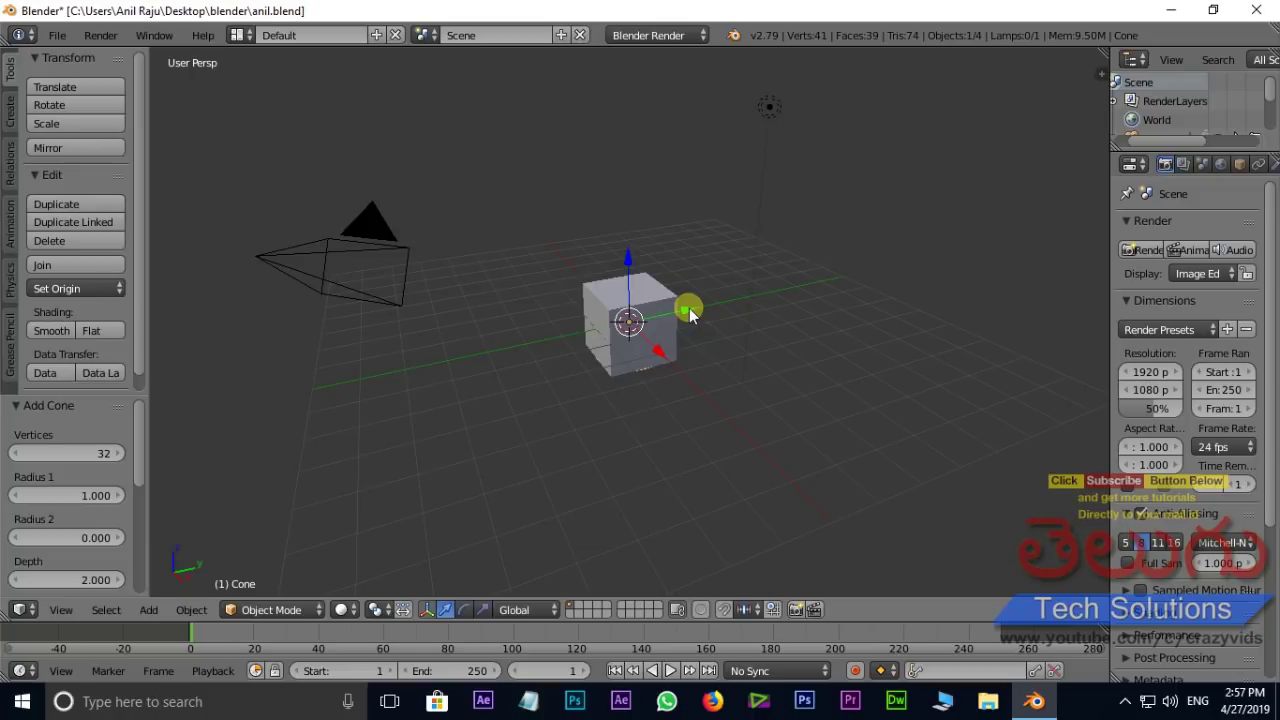
left_click_drag(689, 308, 576, 325)
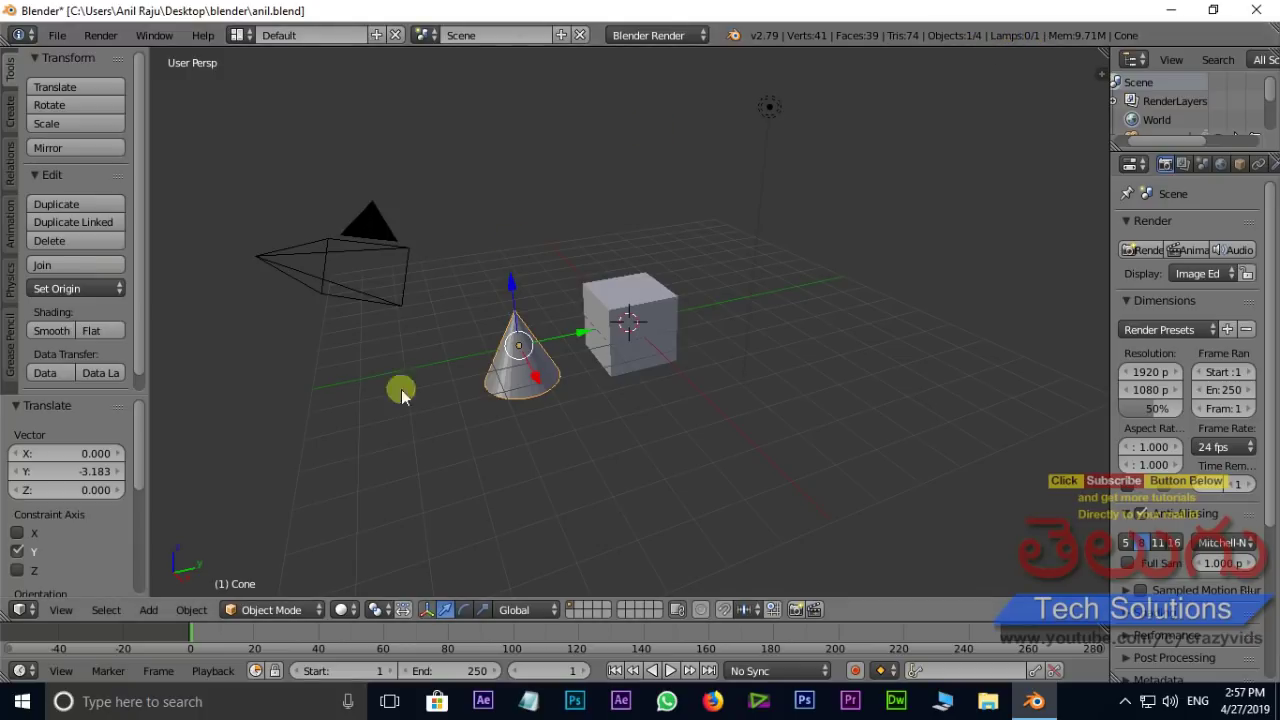
key("x")
left_click(581, 374)
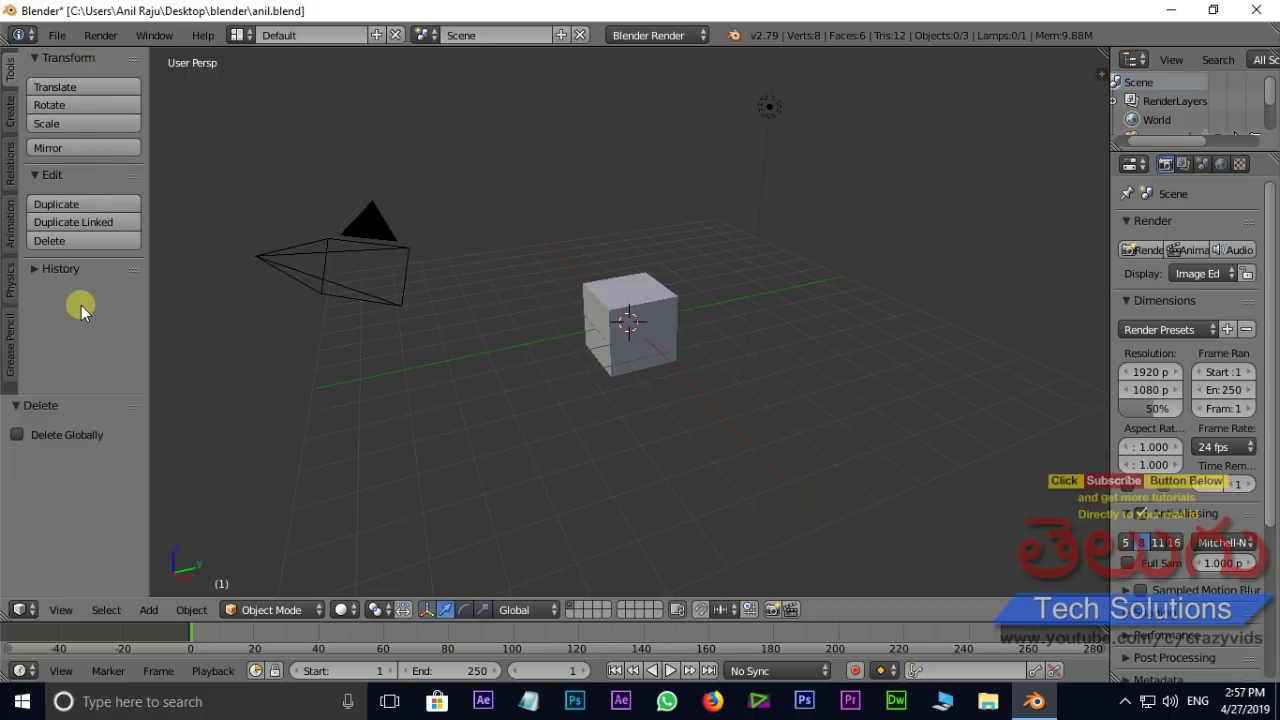
key("t")
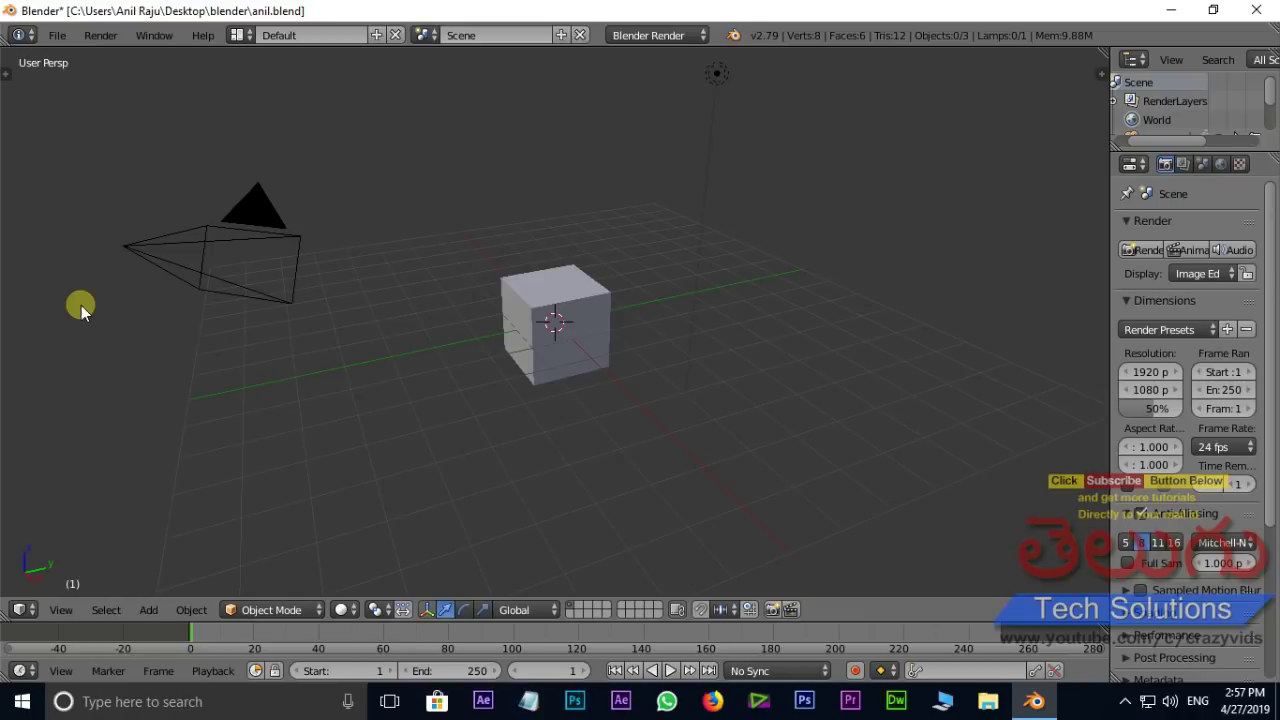
- Toggle the tool shelf back on with T, showing its transform and edit tools
key("t")
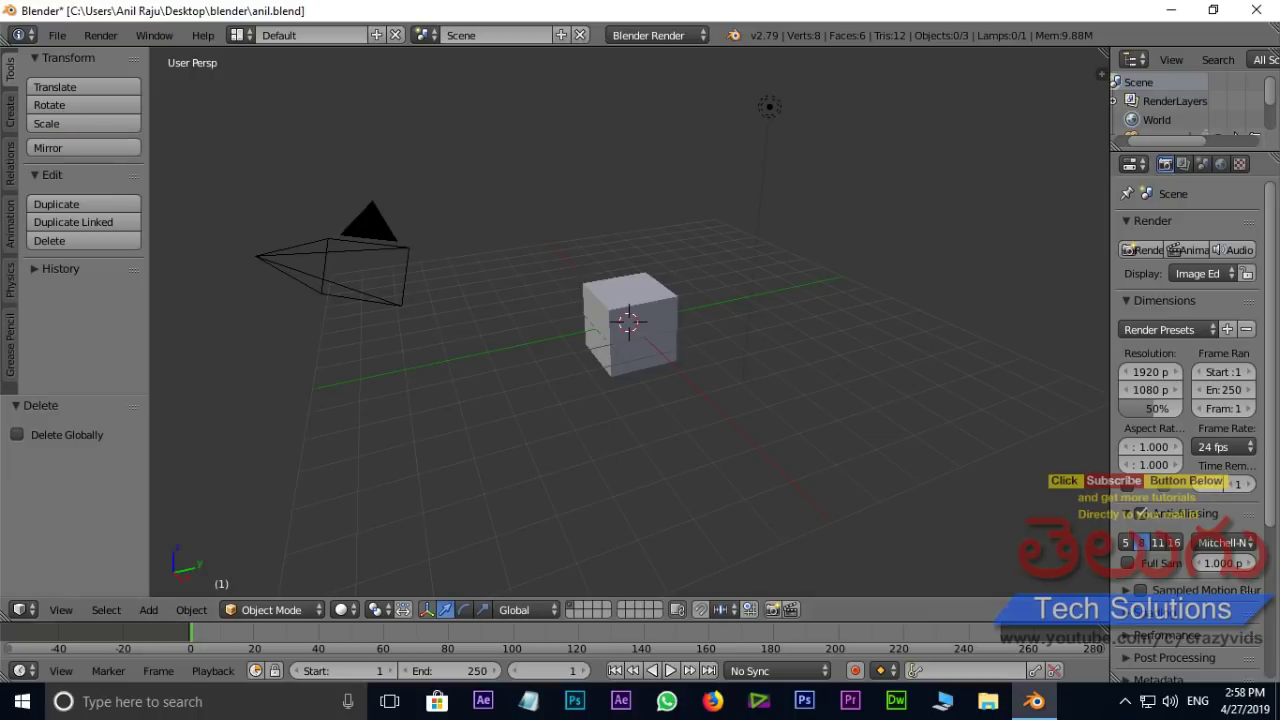
left_click(10, 108)
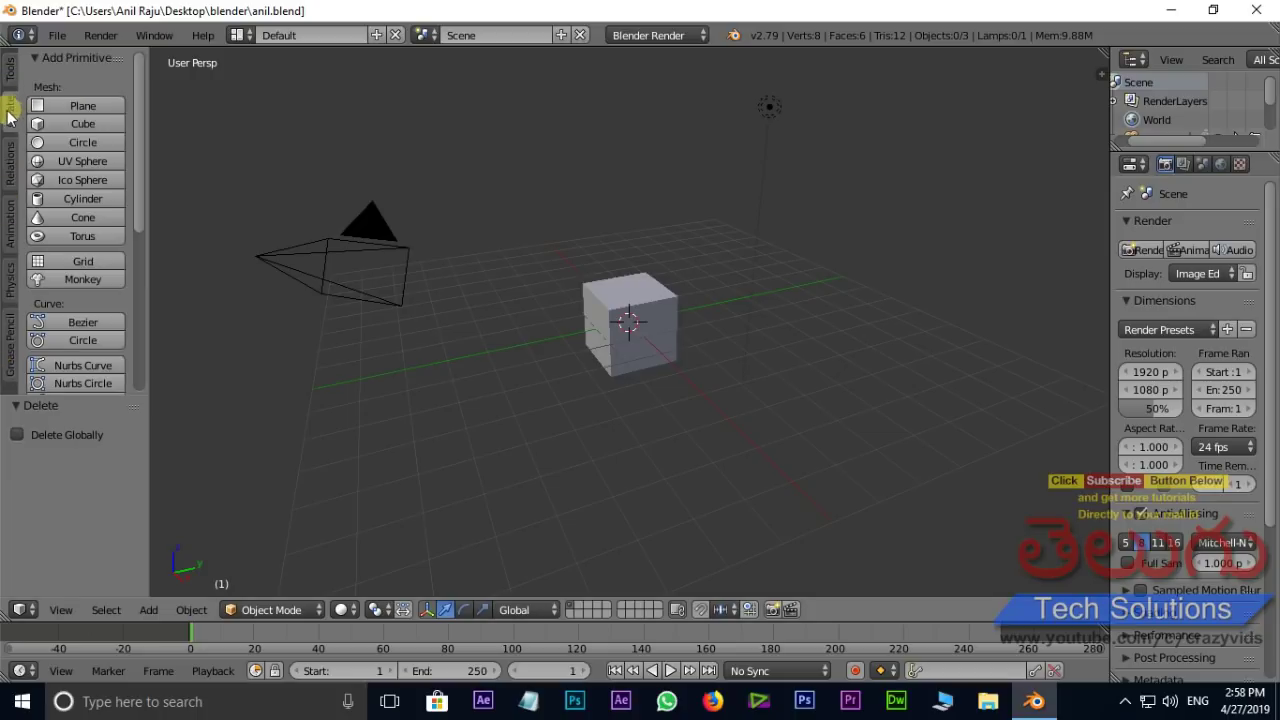
left_click(12, 174)
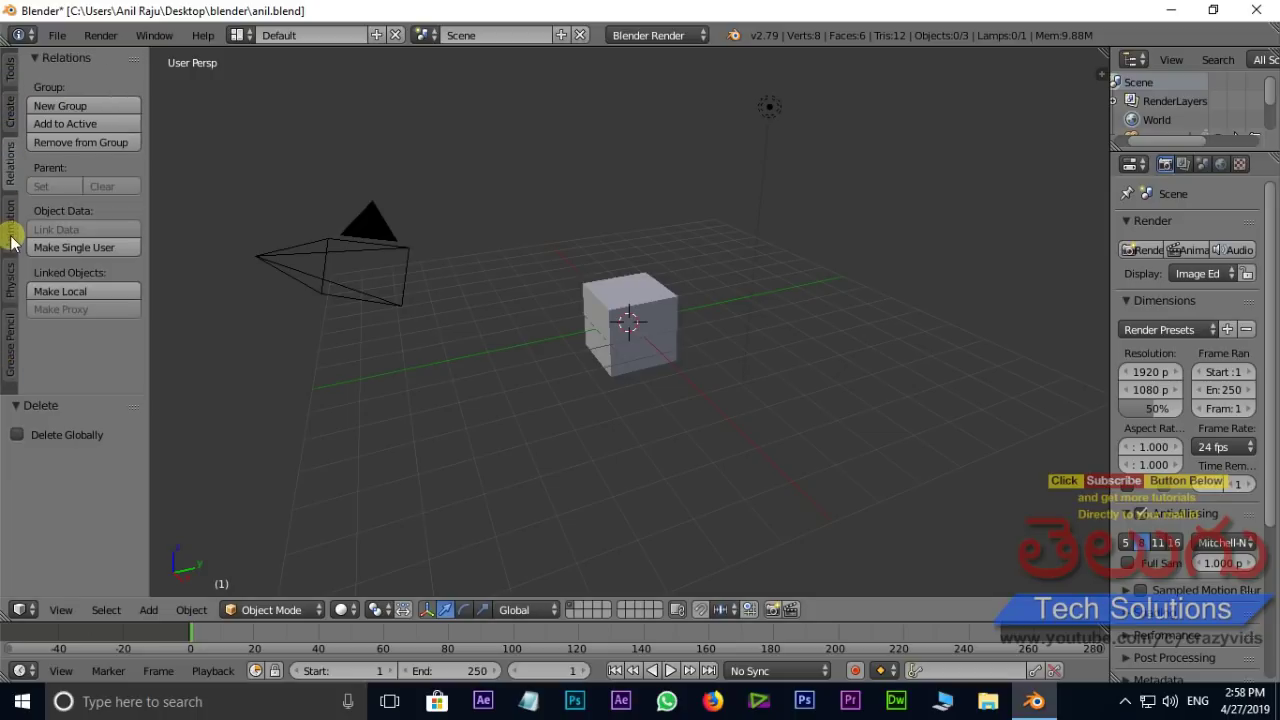
left_click(12, 240)
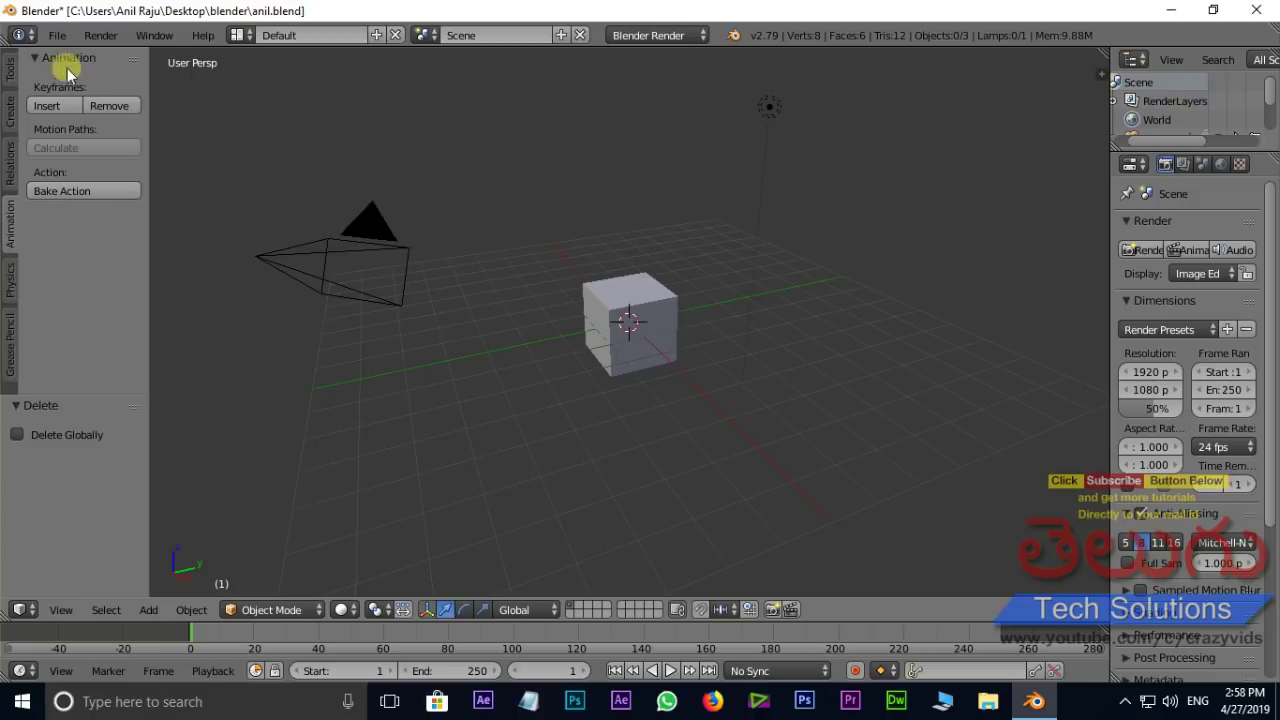
left_click(11, 287)
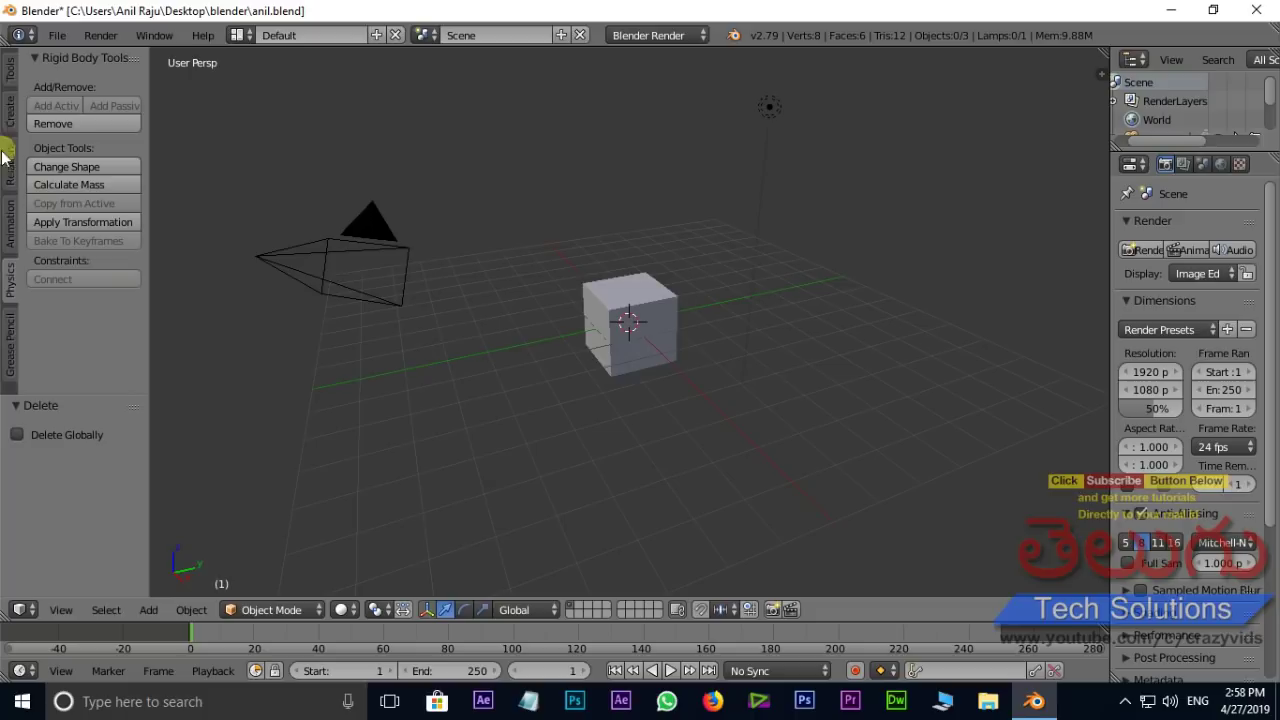
left_click(11, 80)
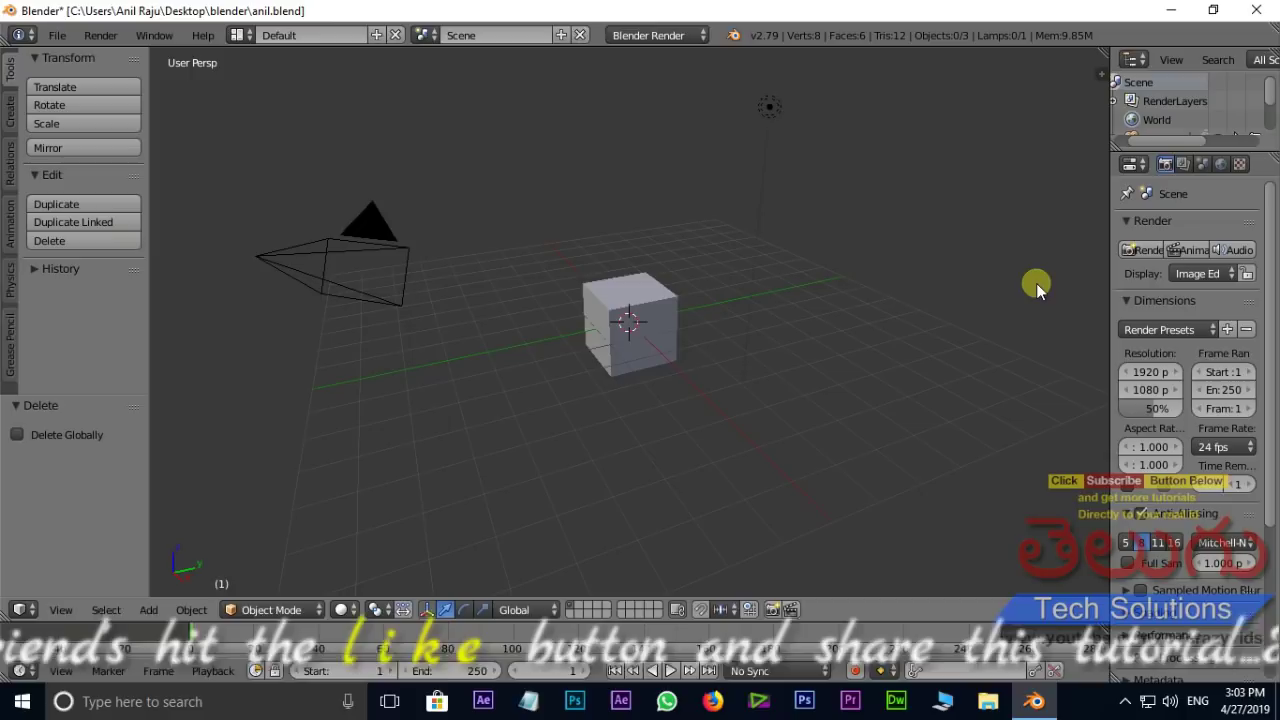
- Toggle the properties shelf, widen the properties editor, and enlarge the outliner to show Camera, Cube and Lamp
key("n")
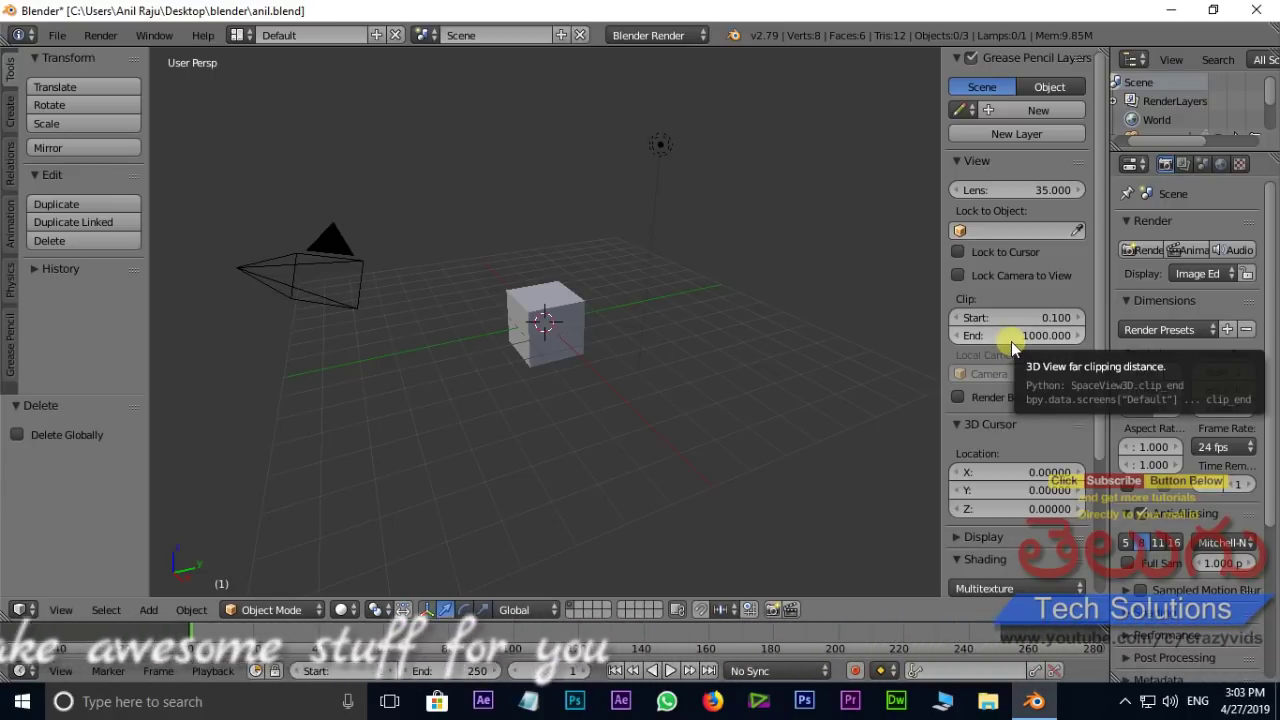
key("n")
left_click_drag(1111, 307, 991, 309)
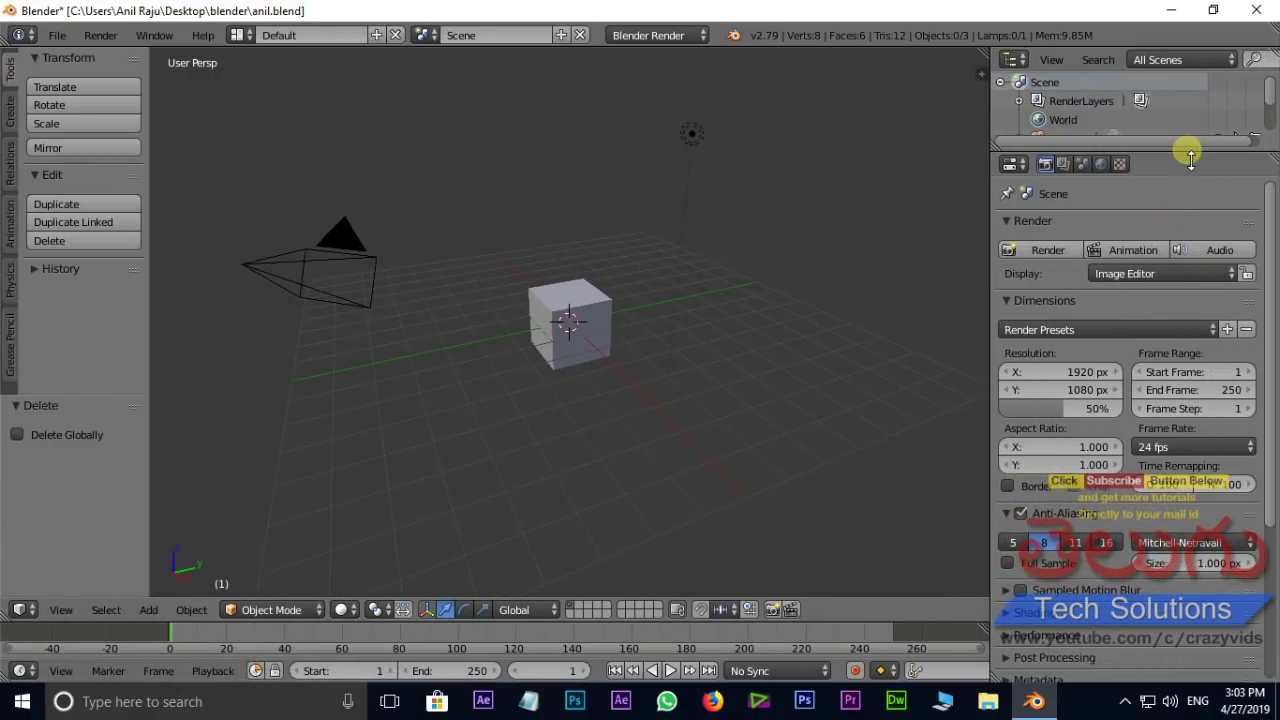
mouse_move(1190, 151)
left_mouse_down()
mouse_move(1196, 255)
mouse_move(1186, 237)
left_mouse_up()
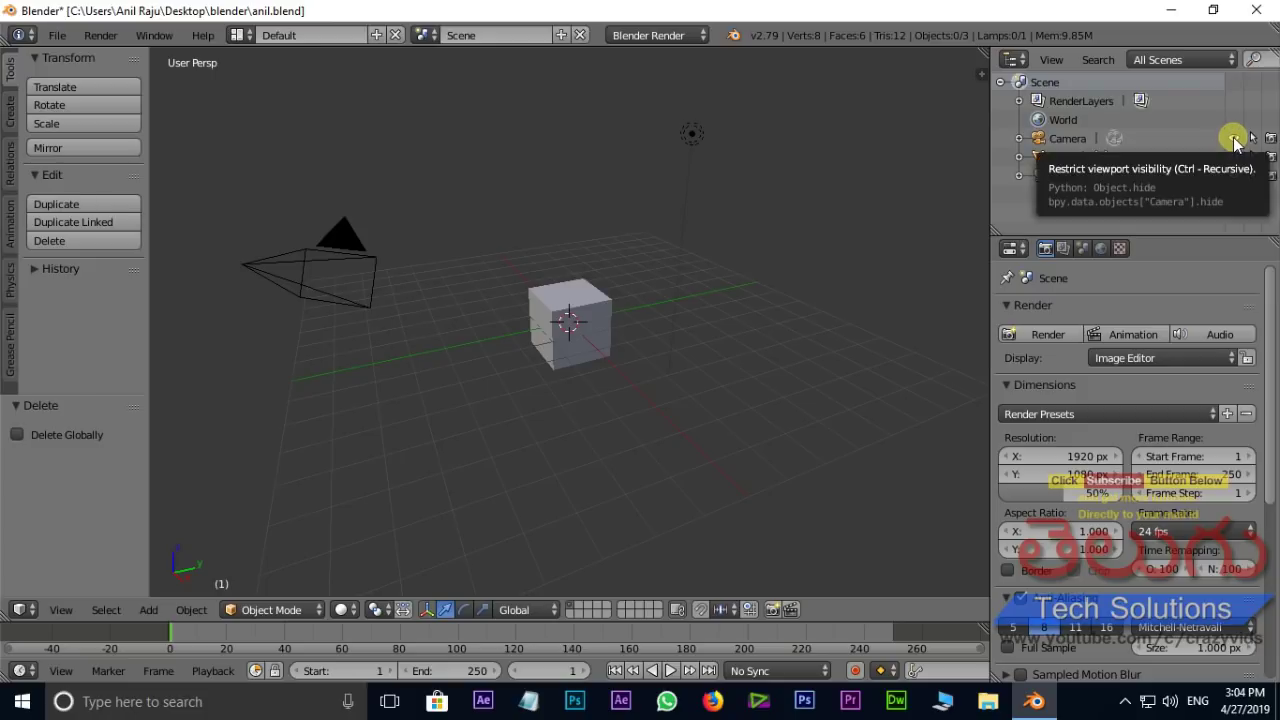
- Hide and re-show the Camera, then make the Cube unselectable and excluded from rendering
left_click(1234, 139)
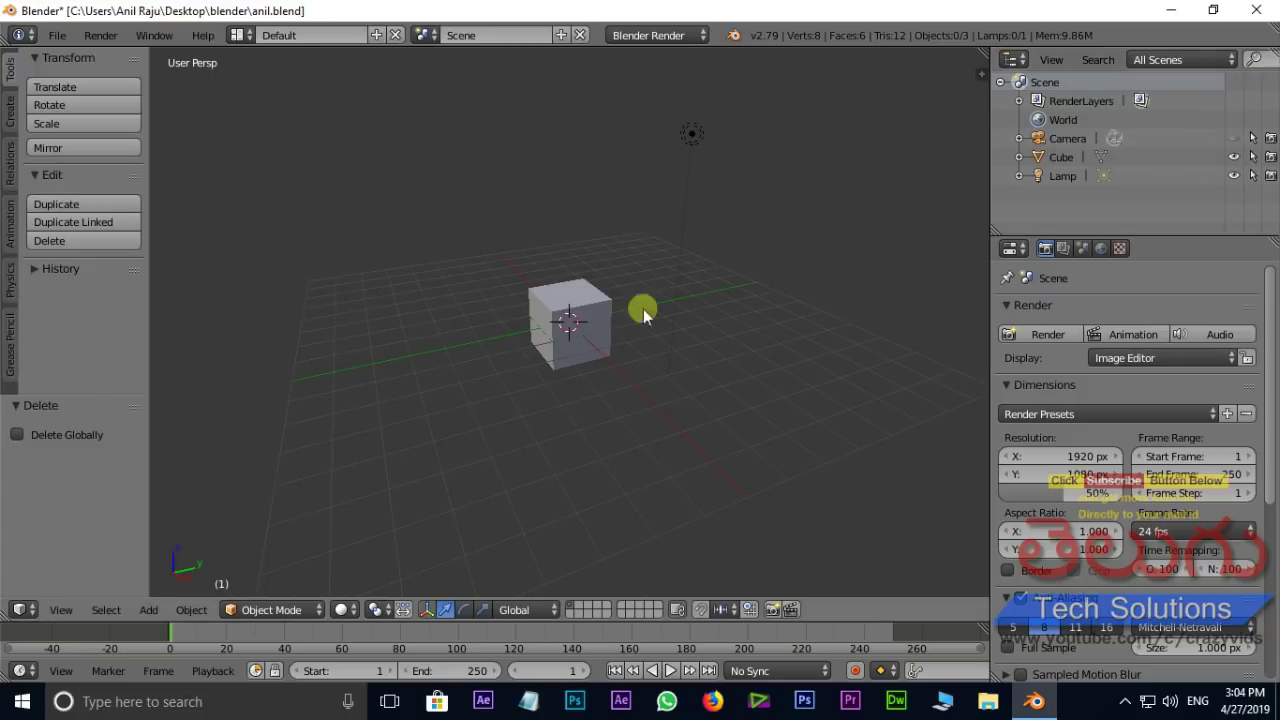
left_click(1234, 139)
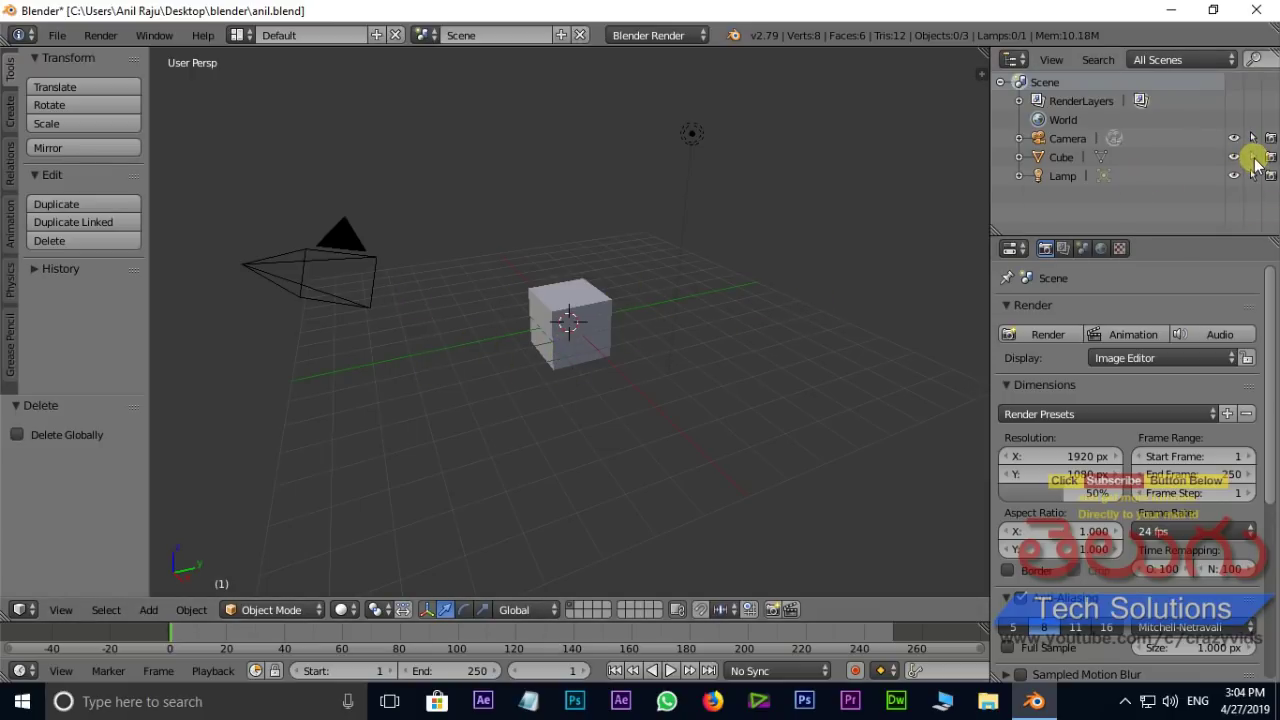
left_click(1253, 158)
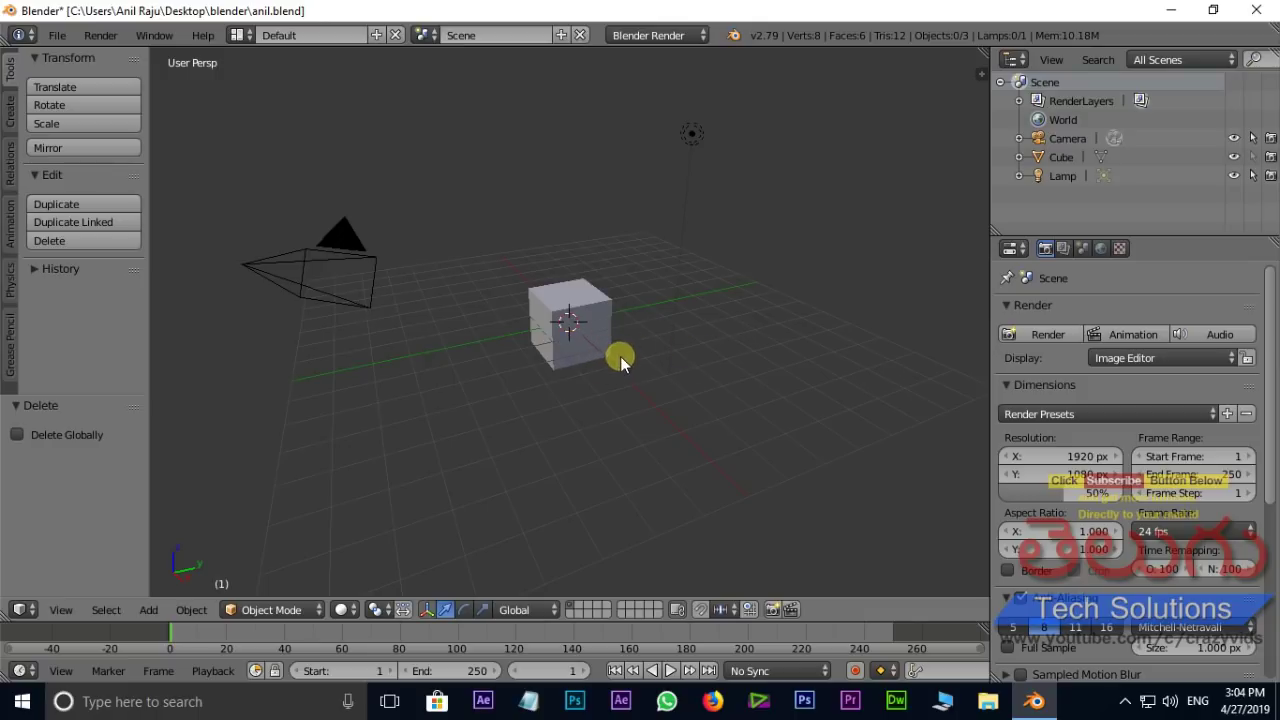
scroll(576, 333, "up", 1)
scroll(565, 338, "up", 3)
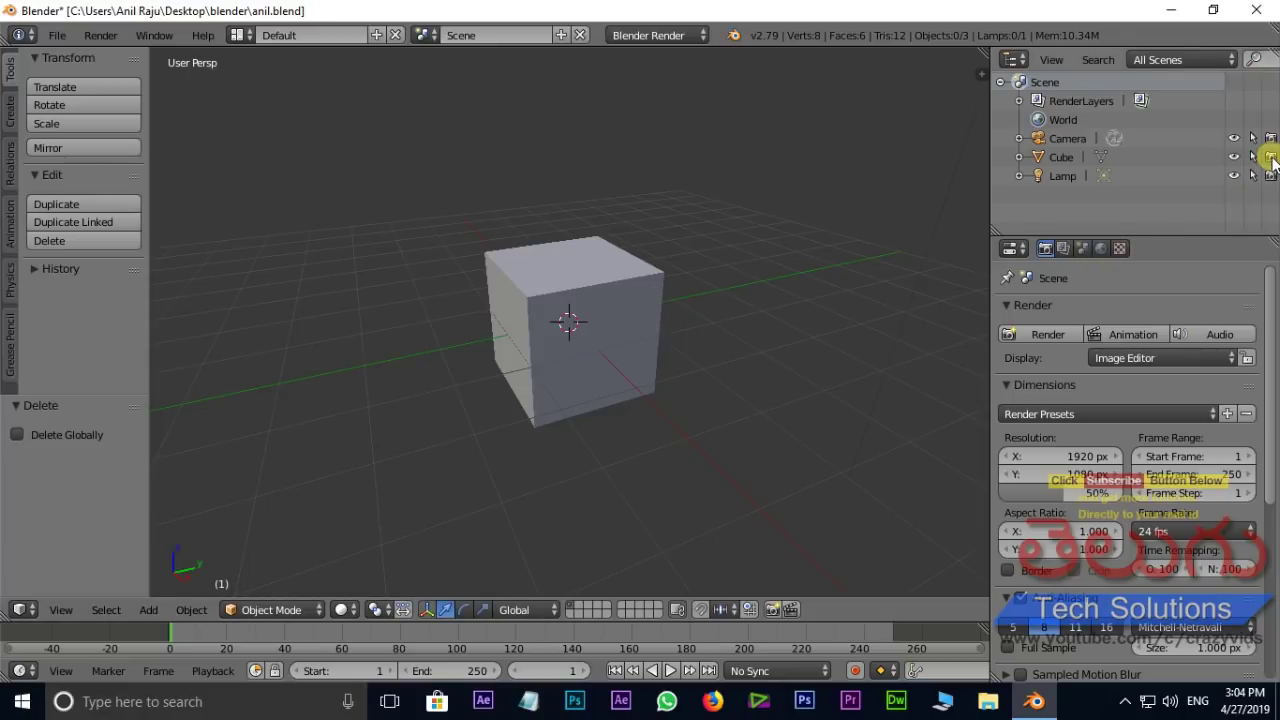
left_click(1270, 158)
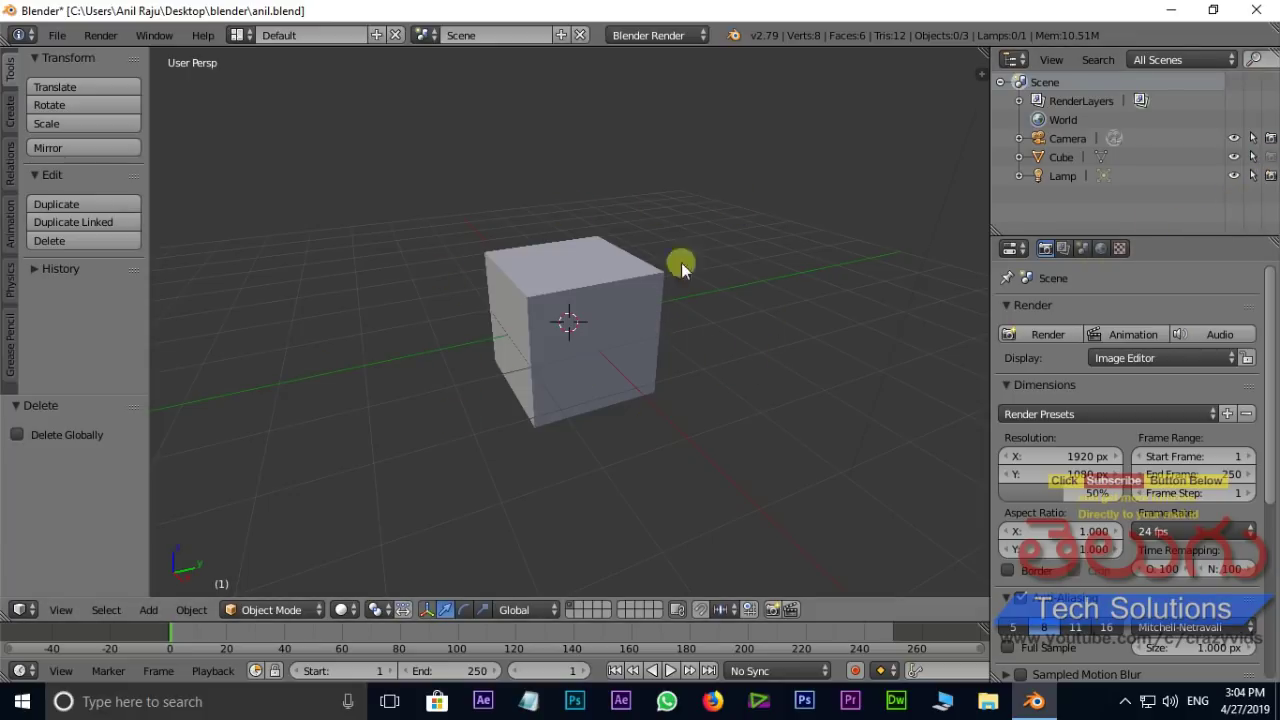
- Render a test image, re-enable the Cube's render toggle, and render the shaded cube again
left_click(1044, 334)
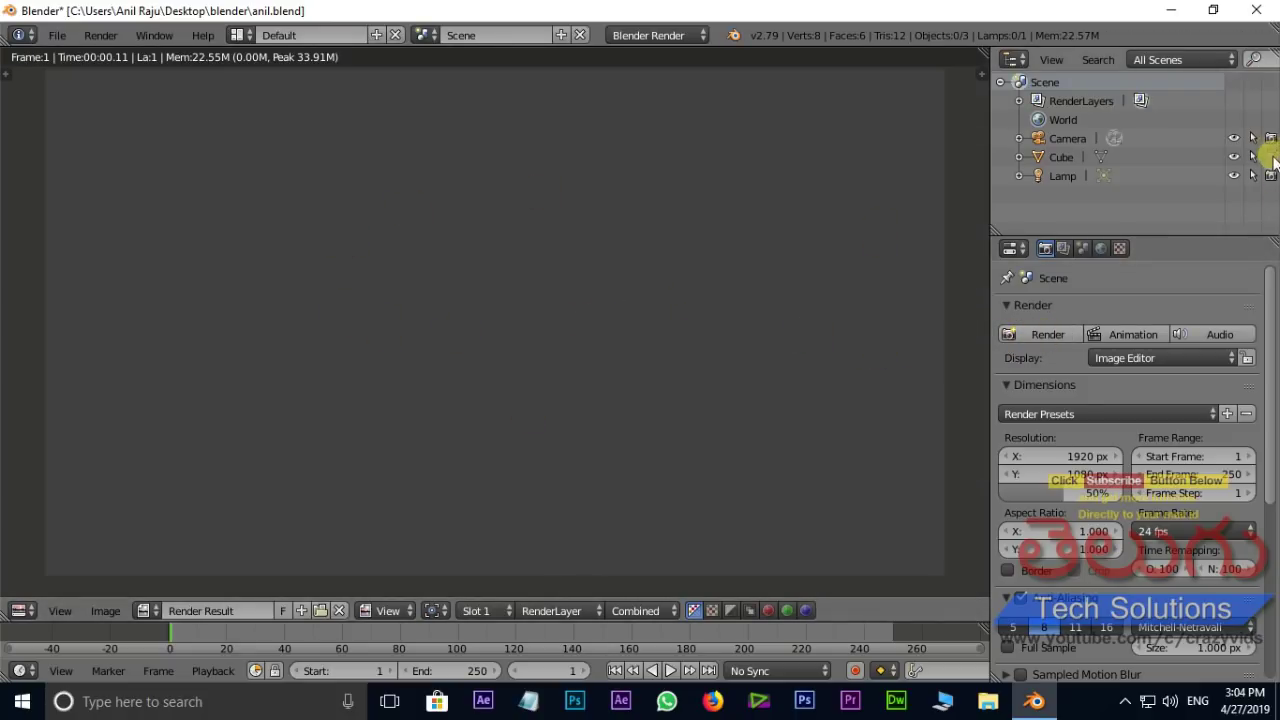
left_click(1049, 340)
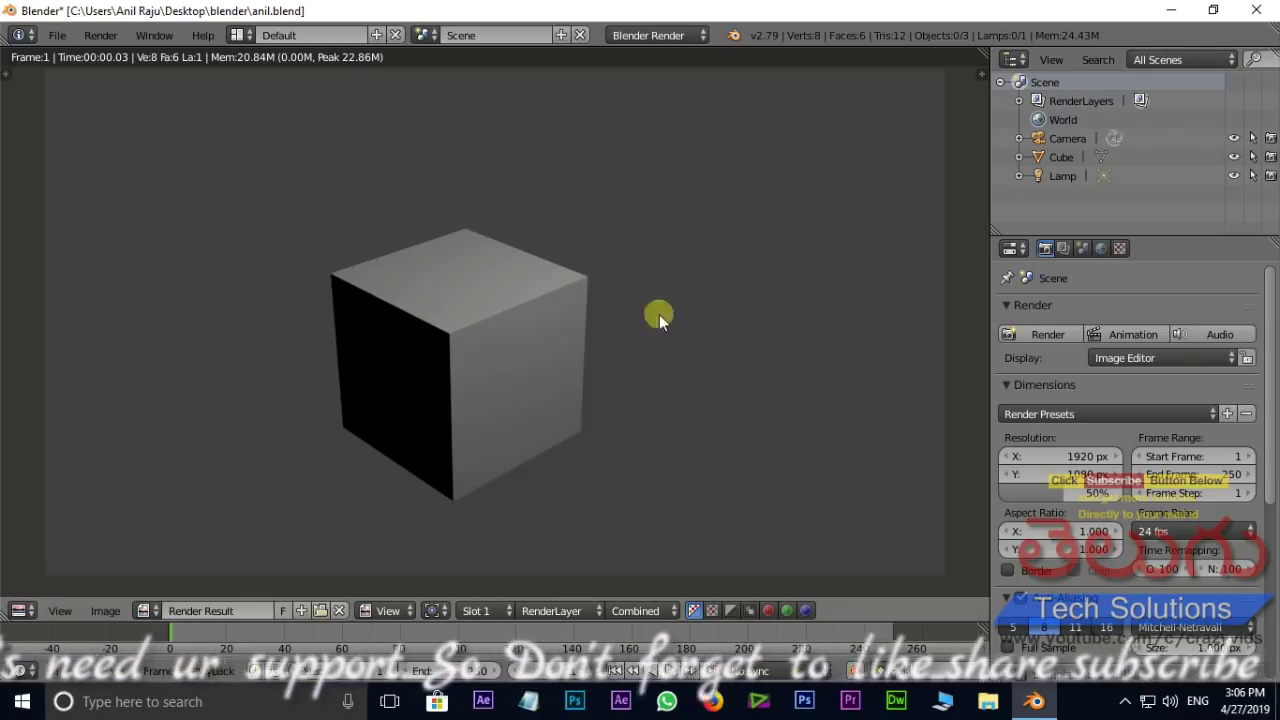
left_click(22, 611)
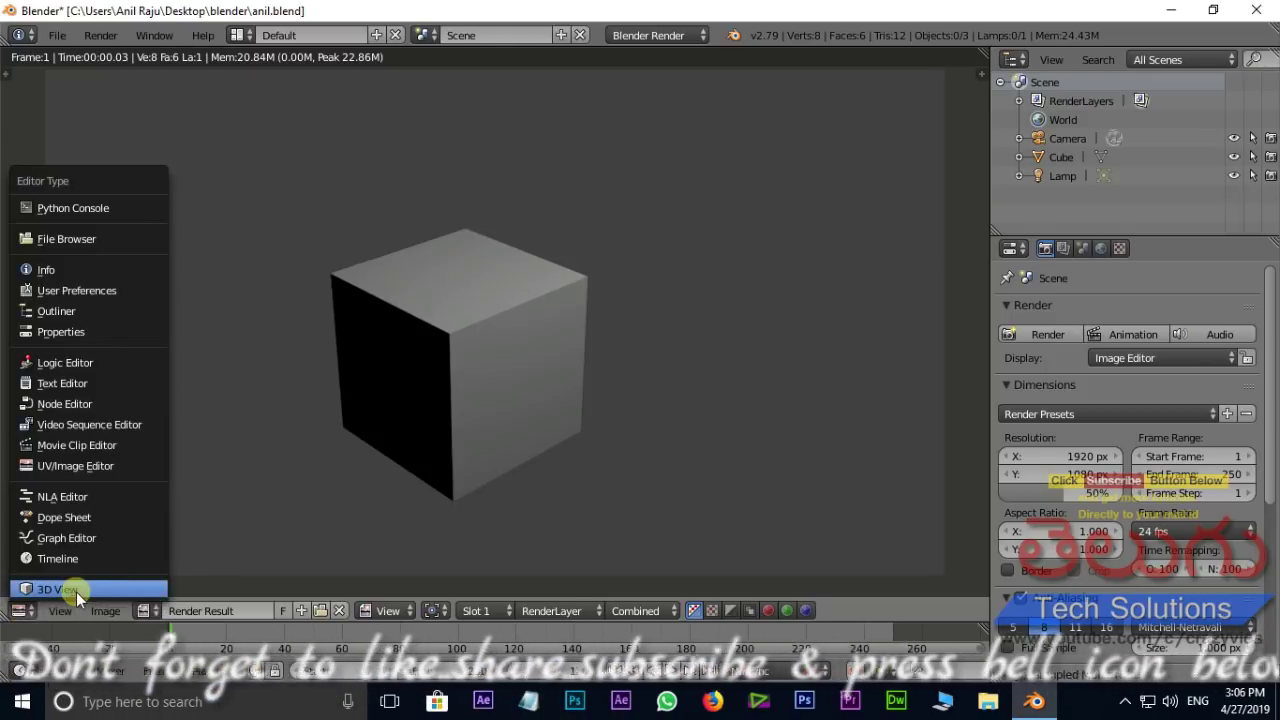
- Restore the 3D View, then browse the Material, Modifier and Render property tabs
left_click(76, 592)
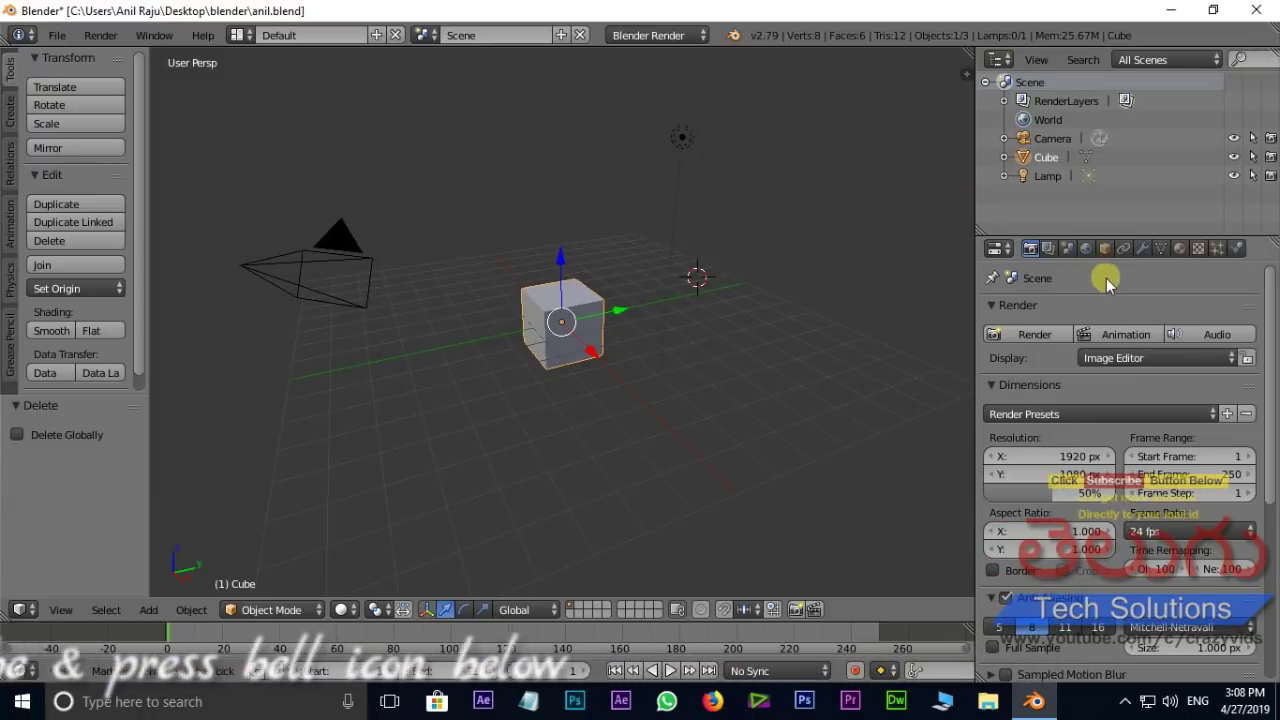
left_click(1180, 249)
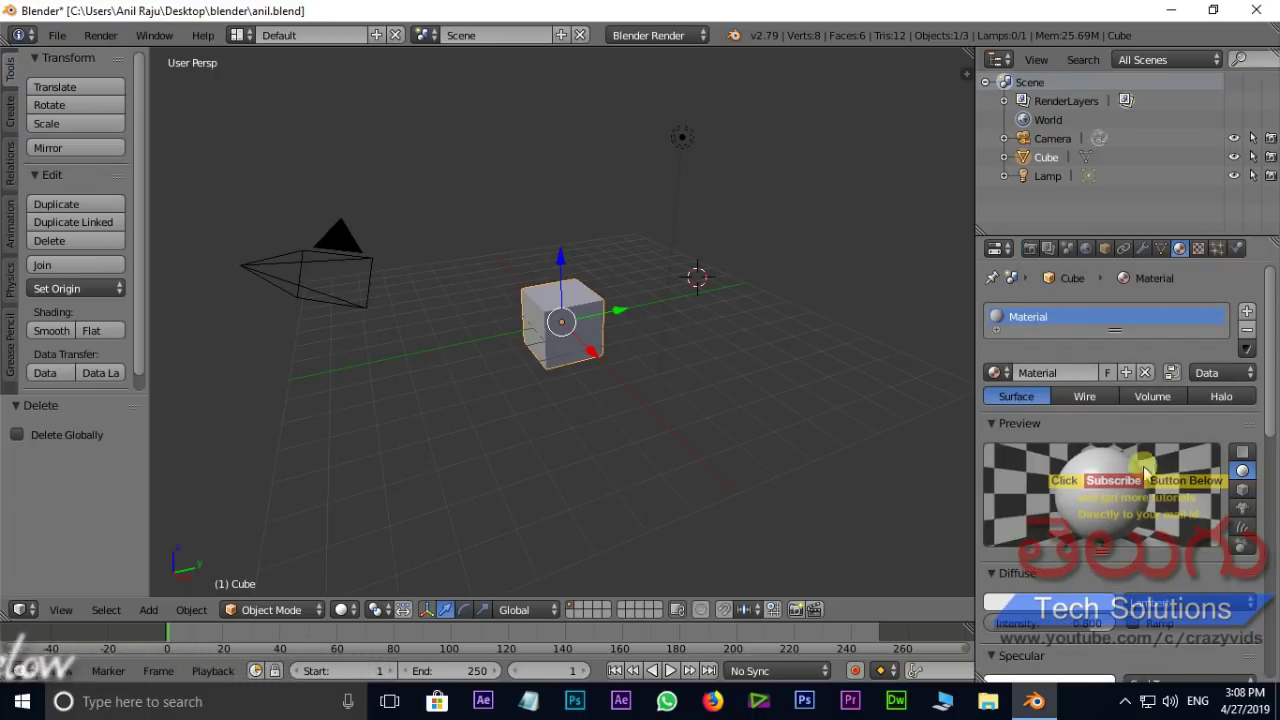
left_click(1141, 250)
left_click(1178, 313)
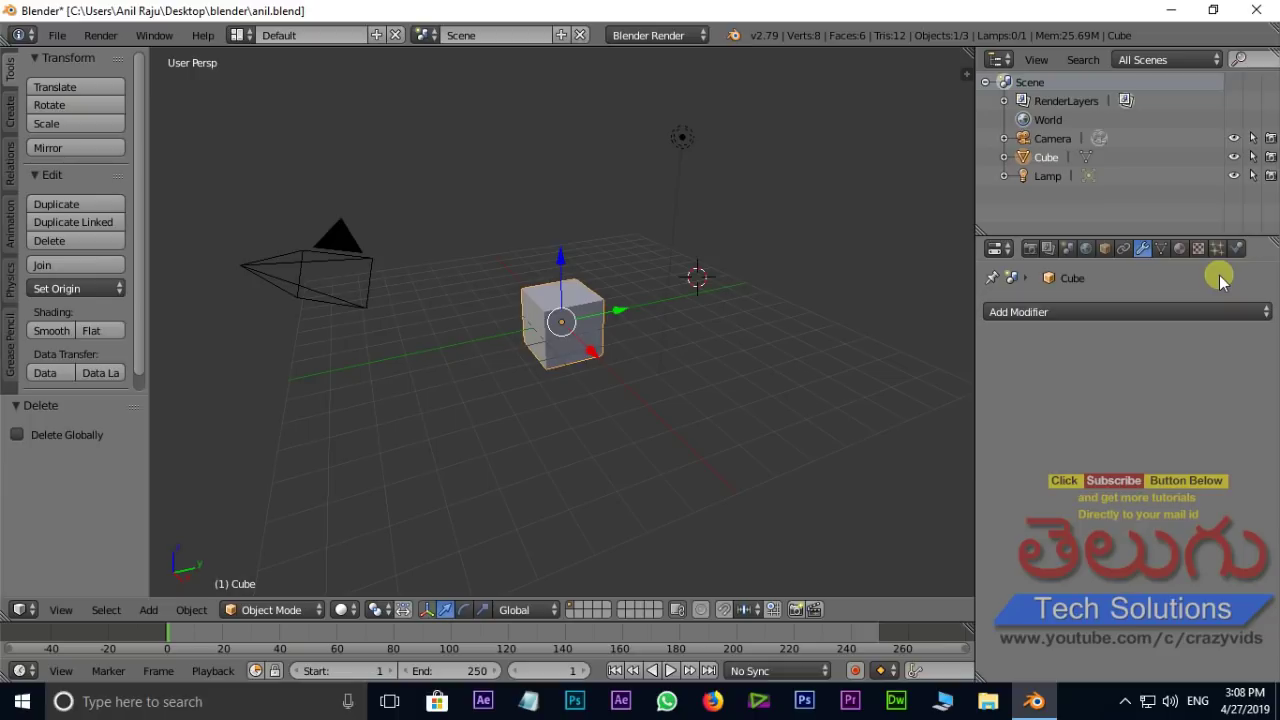
left_click(1030, 248)
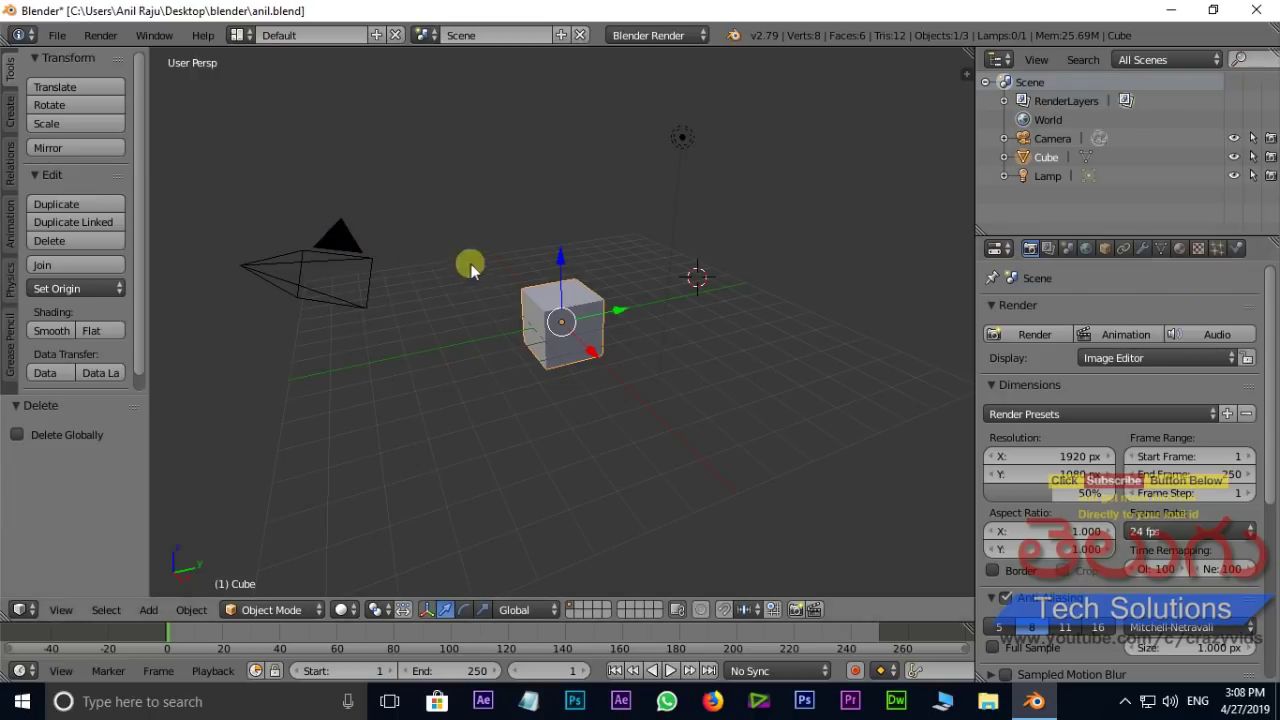
- Select the camera, then the lamp, then the cube, and scroll through the Render settings
right_click(343, 242)
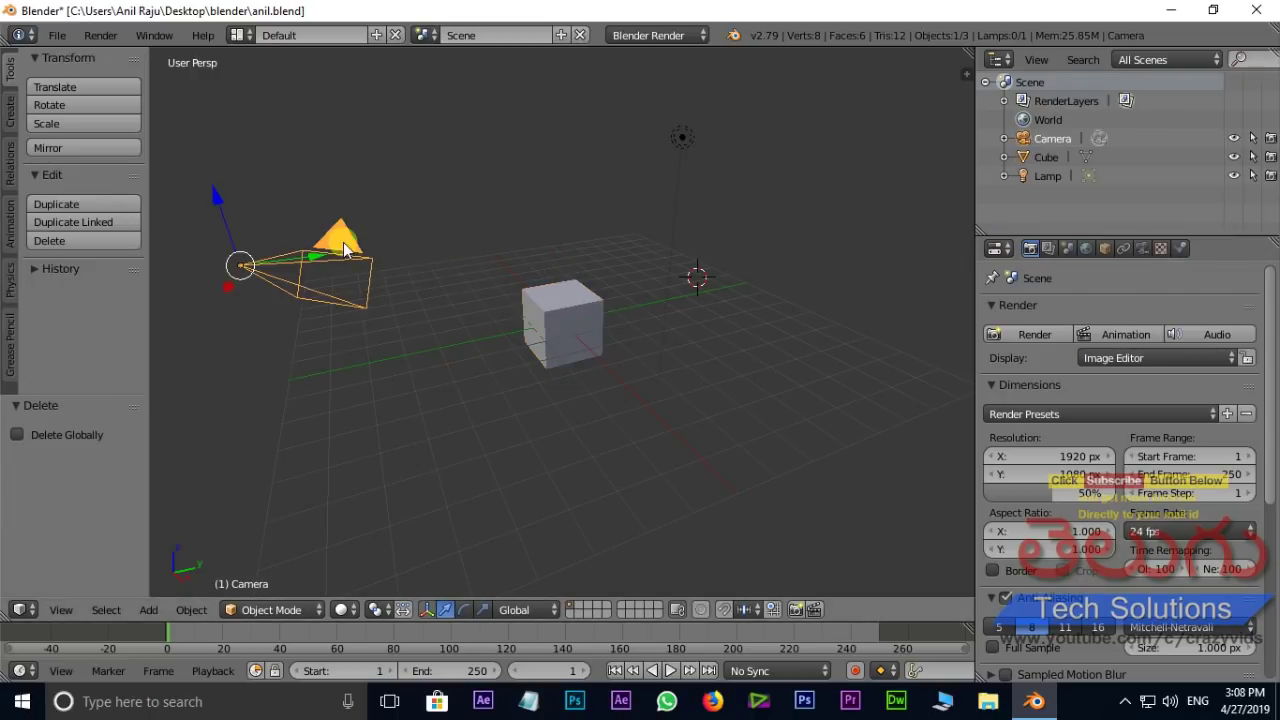
right_click(683, 141)
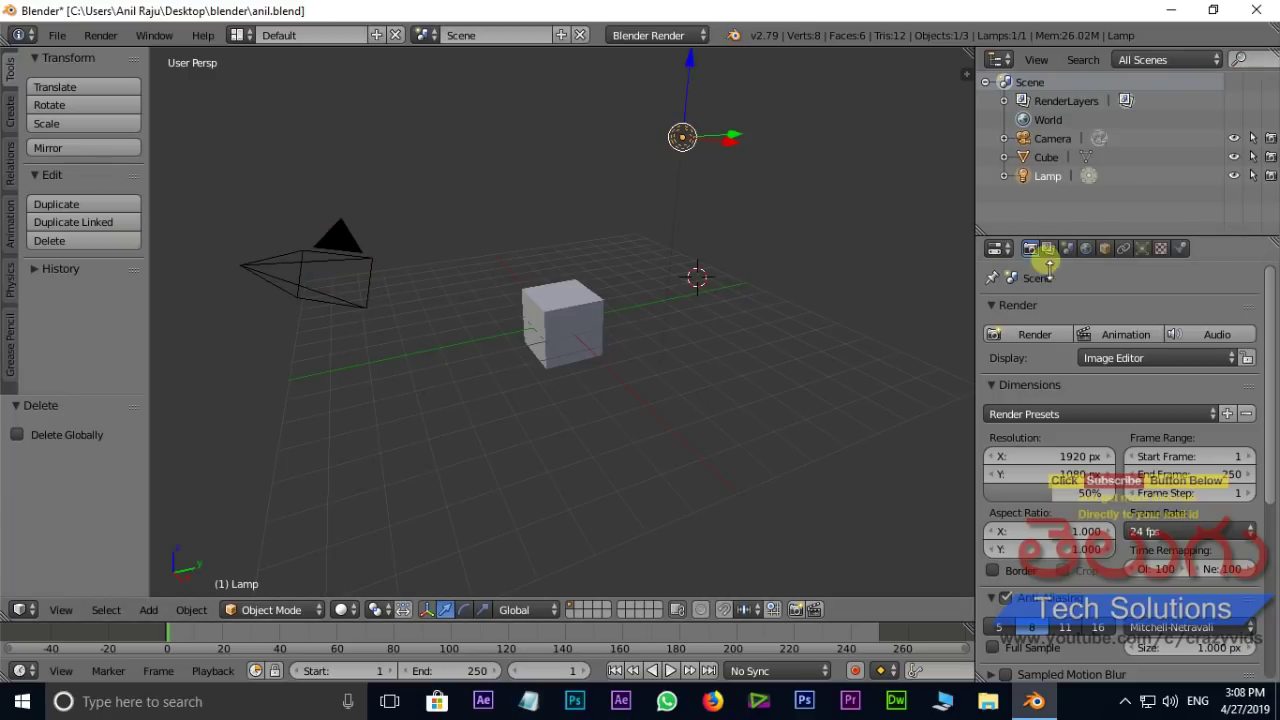
right_click(568, 323)
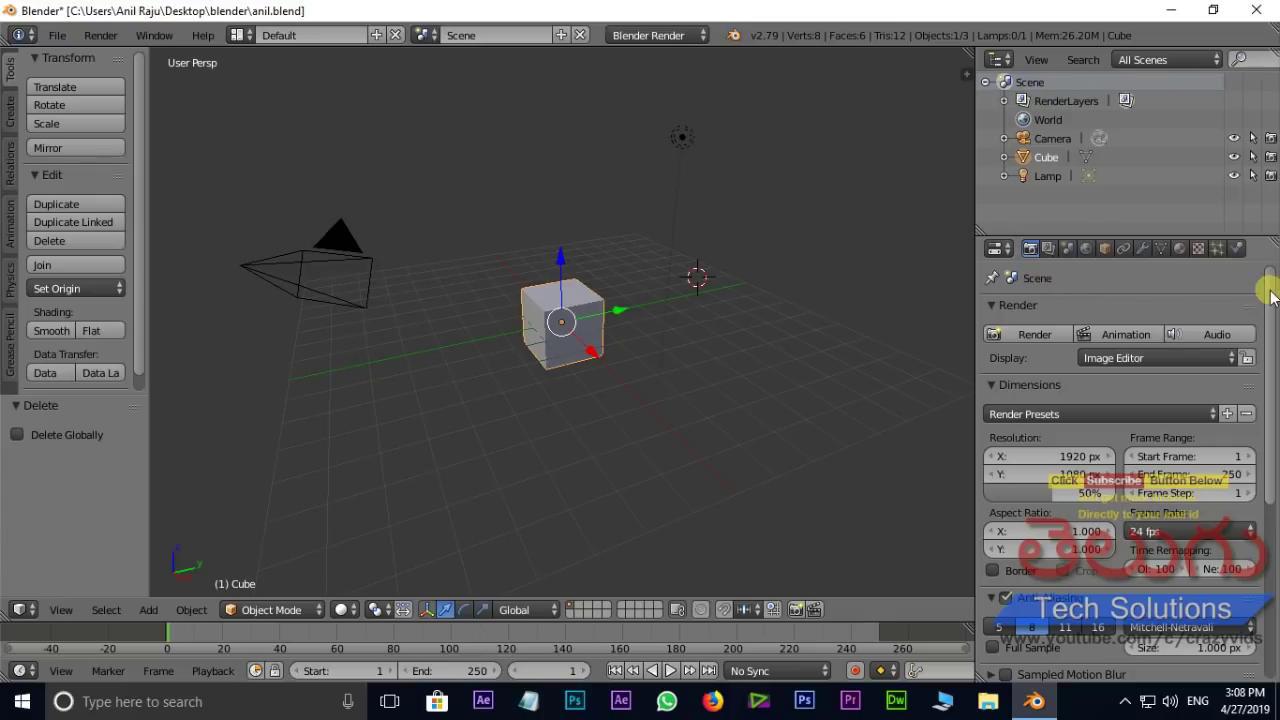
scroll(1273, 316, "down", 1)
scroll(1273, 320, "down", 7)
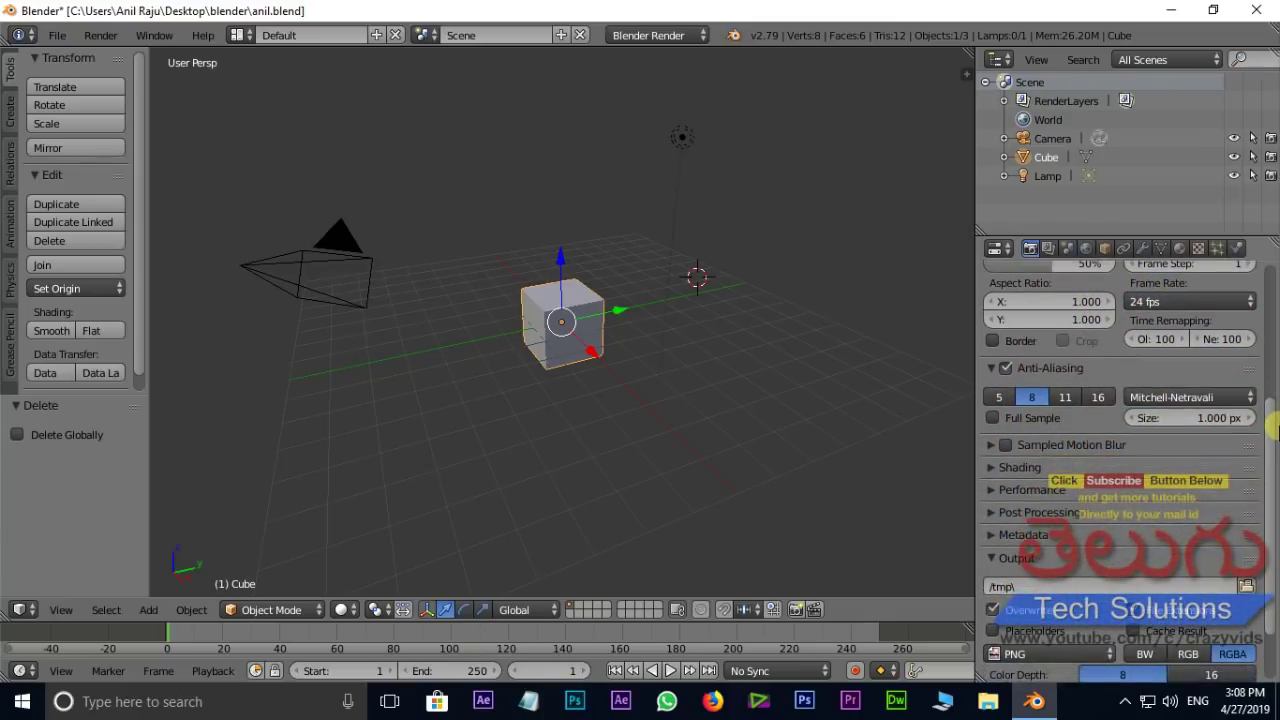
scroll(1270, 324, "up", 6)
scroll(1270, 327, "up", 2)
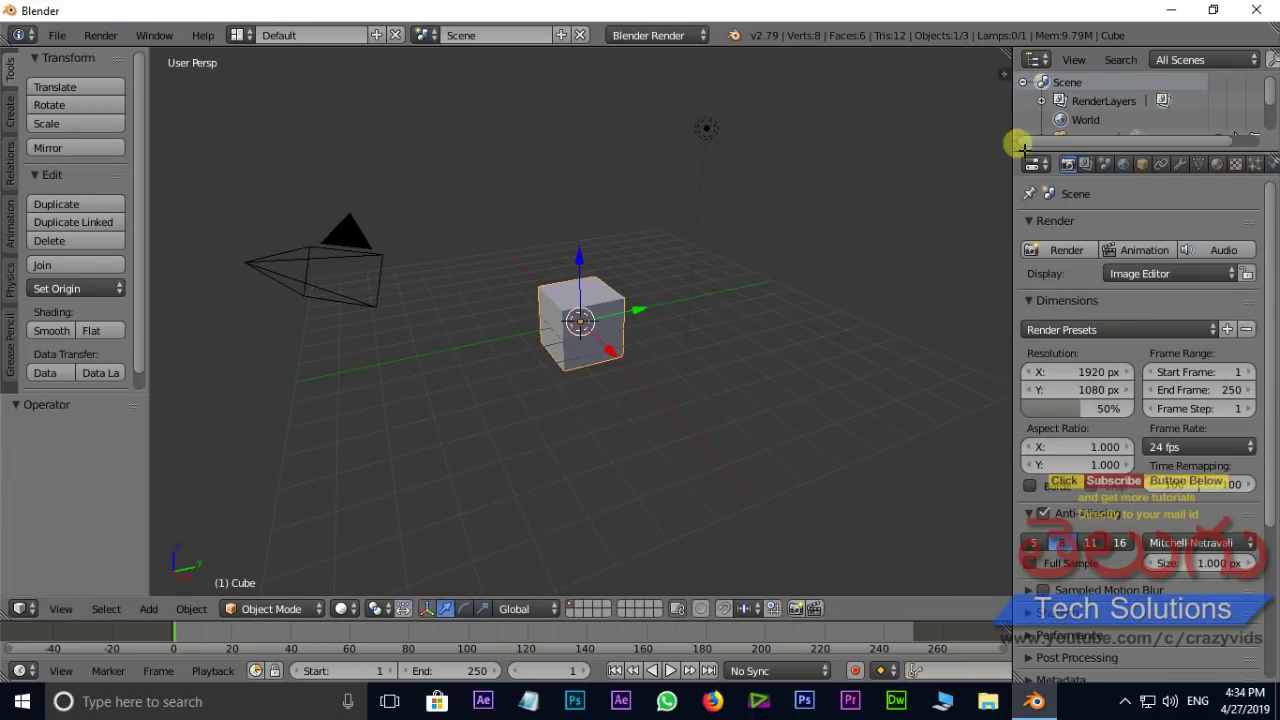
left_click(1005, 75)
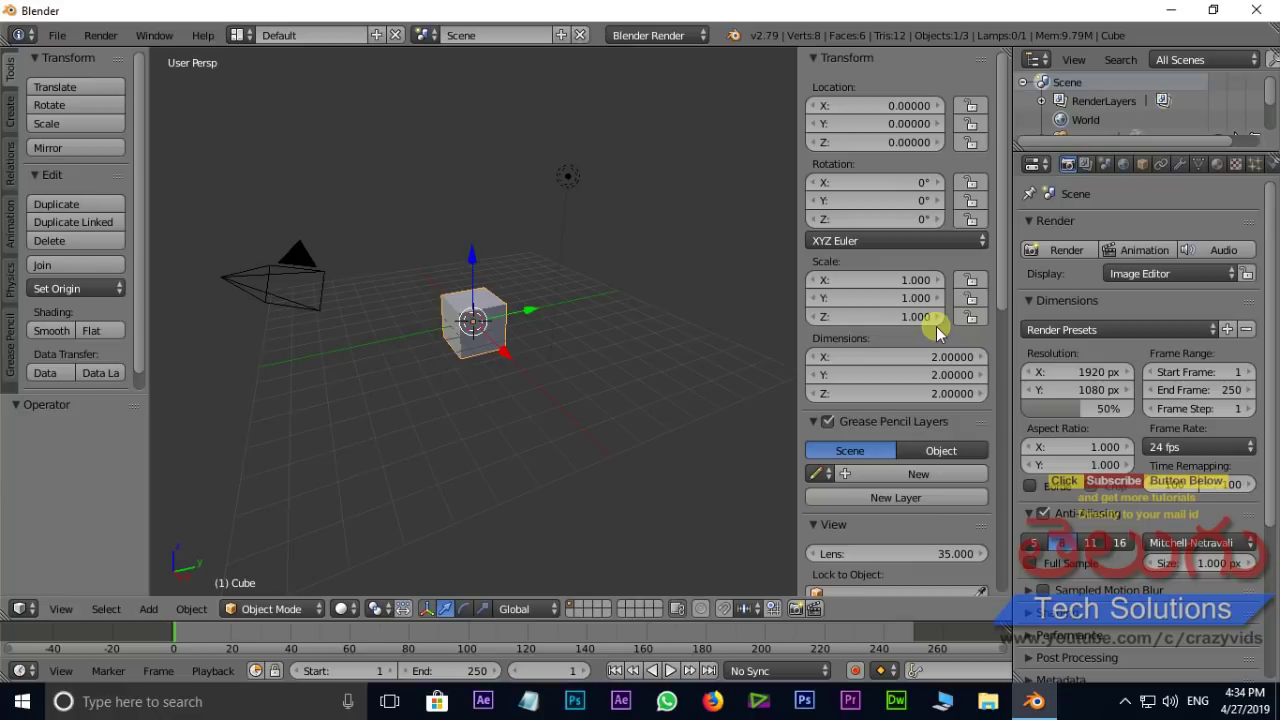
key("n")
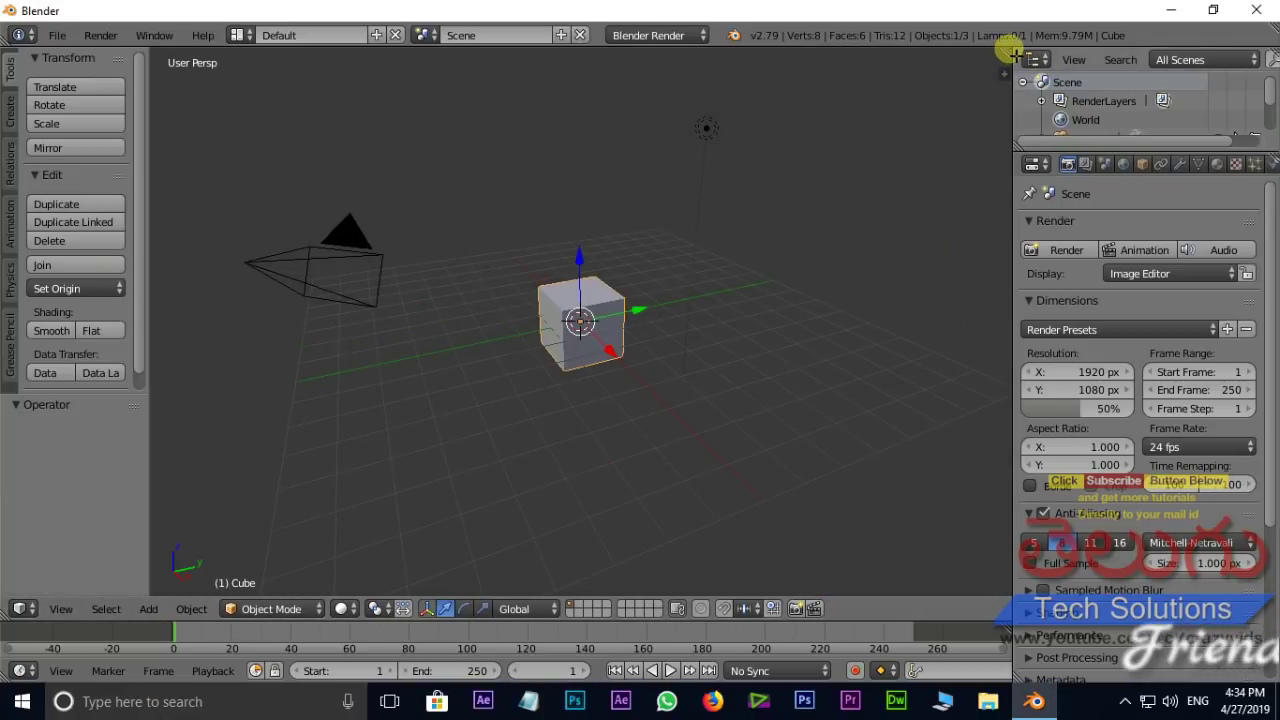
mouse_move(1012, 52)
left_mouse_down()
mouse_move(896, 82)
mouse_move(474, 106)
mouse_move(526, 123)
mouse_move(518, 130)
left_mouse_up()
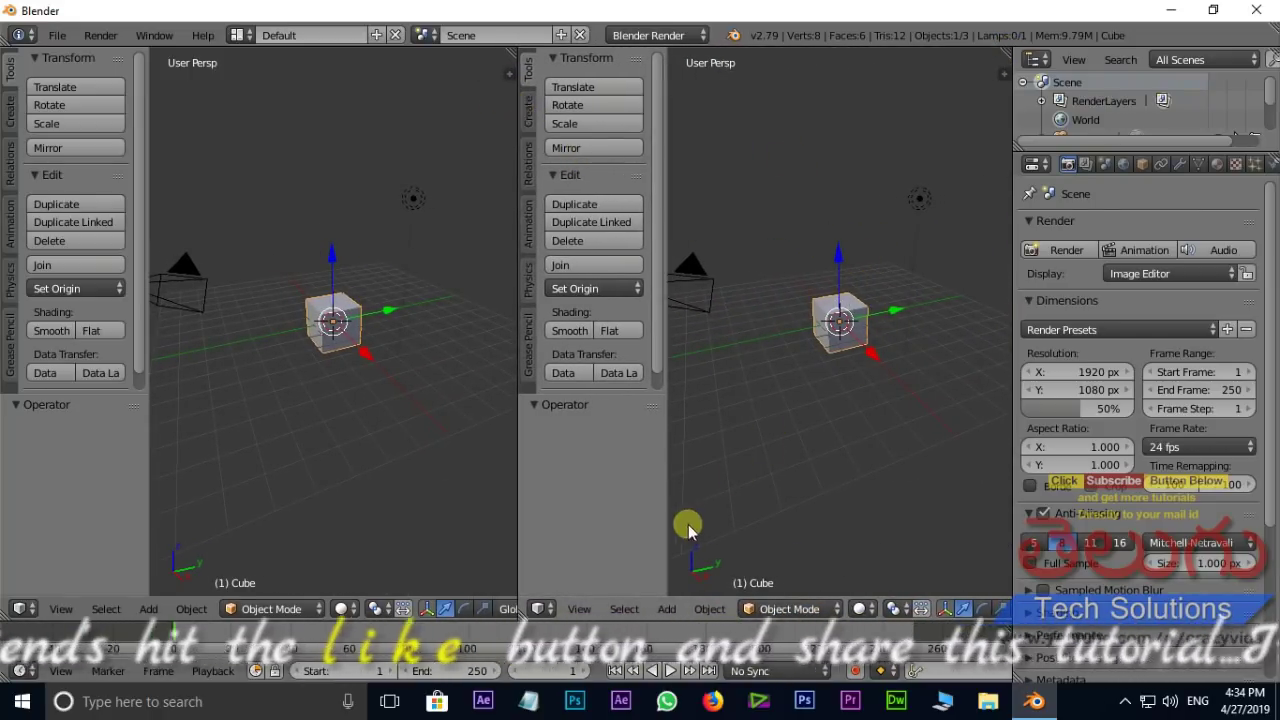
left_click(577, 609)
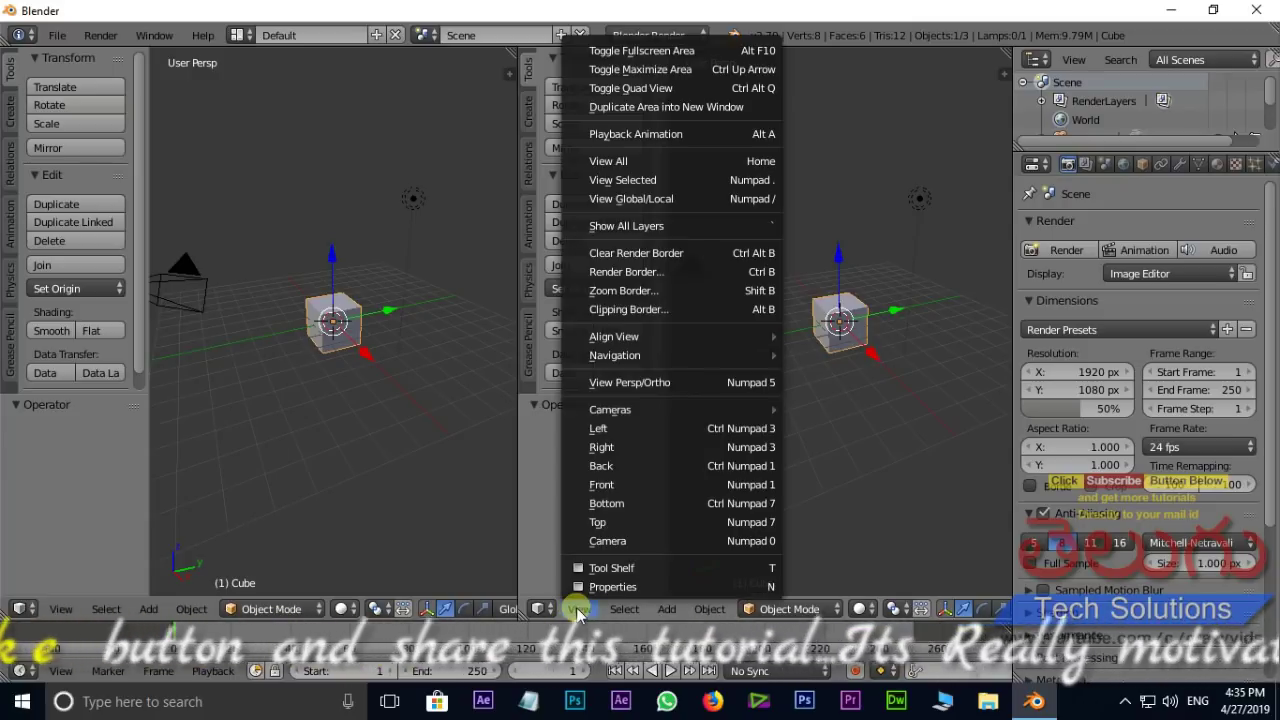
left_click(607, 485)
scroll(835, 300, "up", 4)
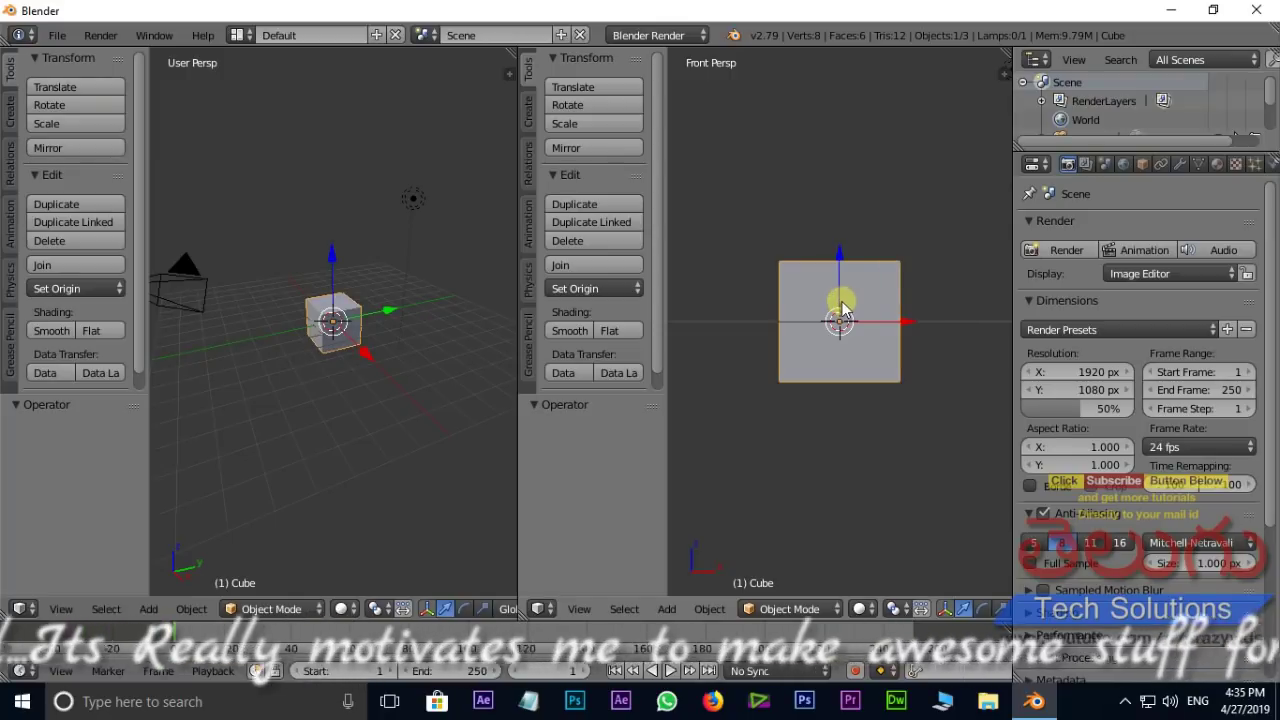
left_click(577, 609)
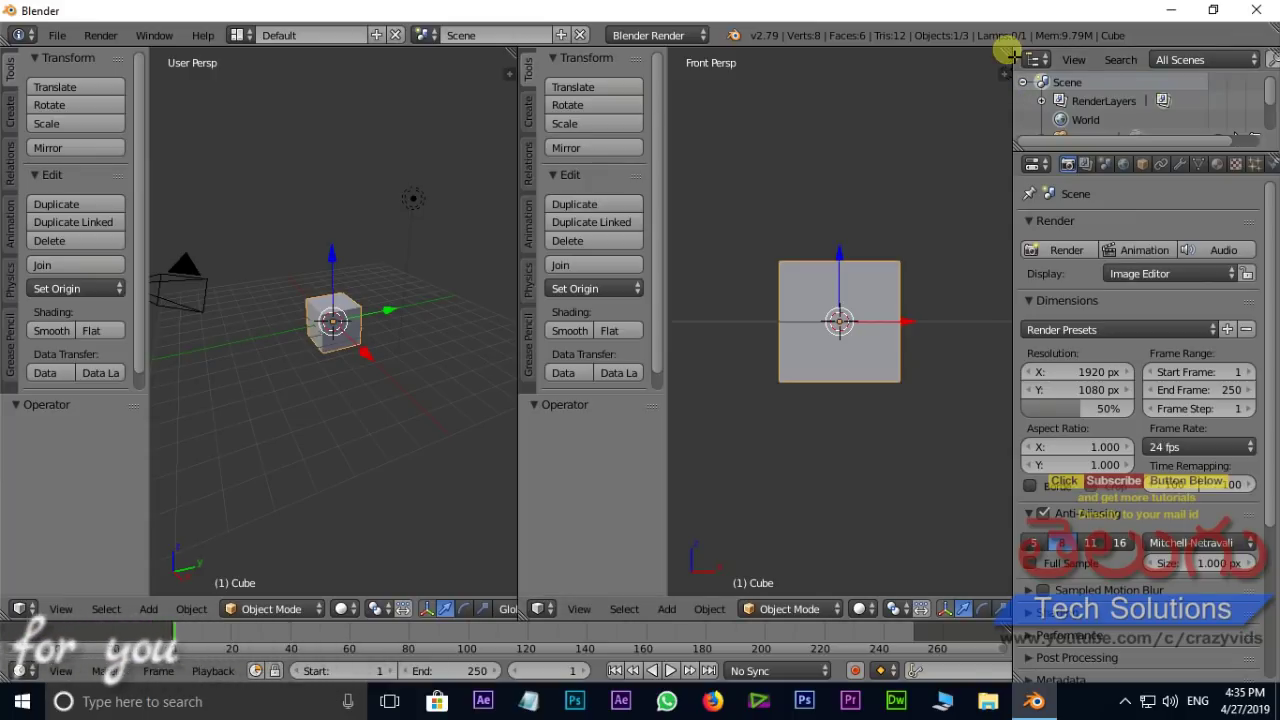
left_click_drag(1008, 52, 922, 365)
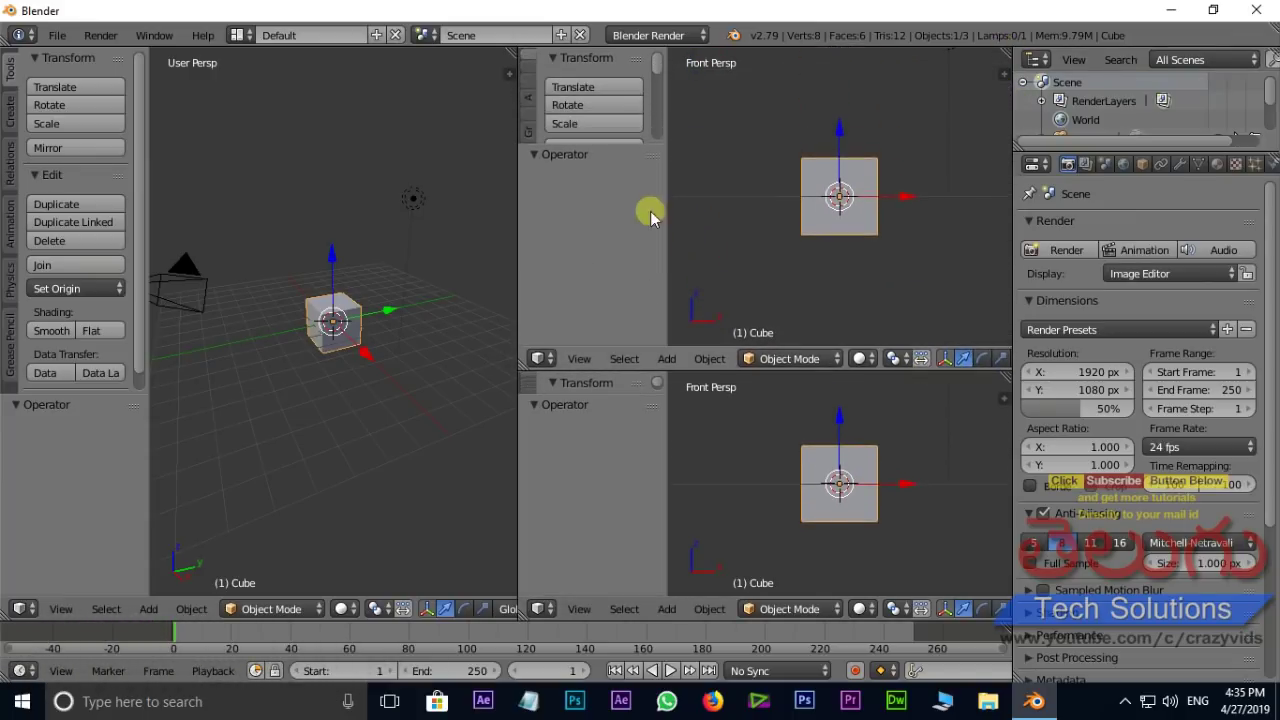
left_click(582, 361)
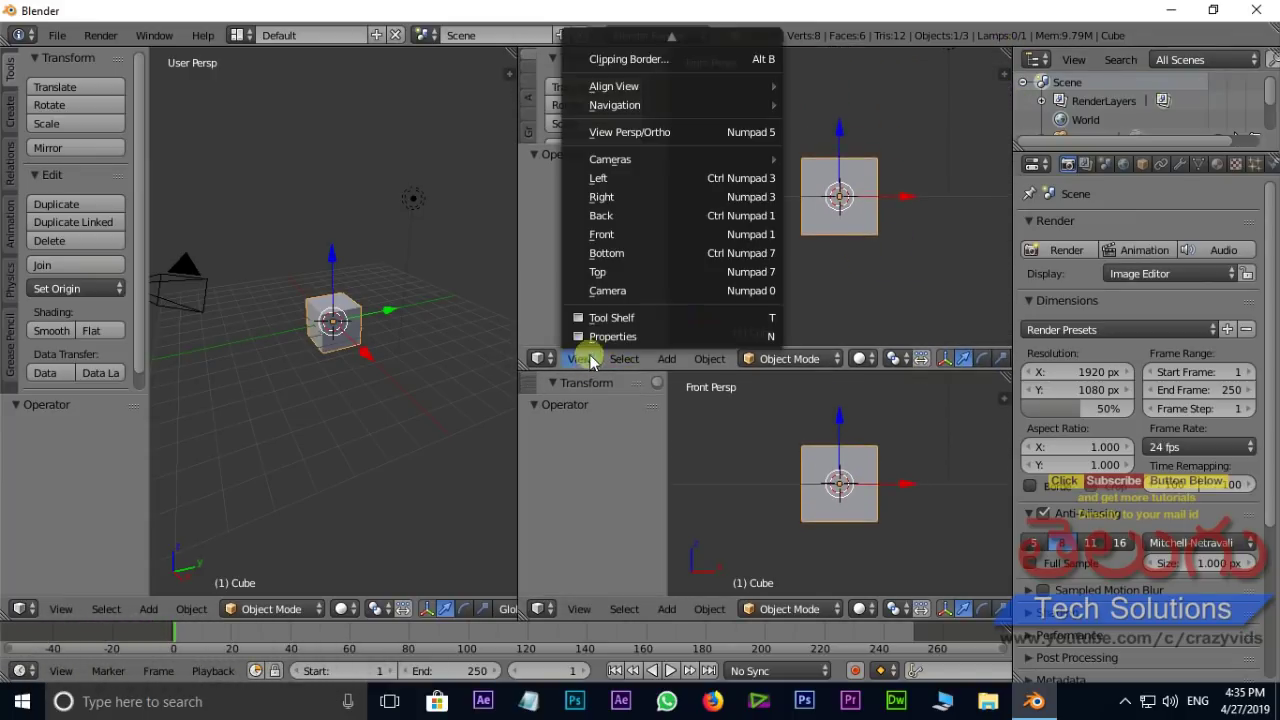
left_click(614, 197)
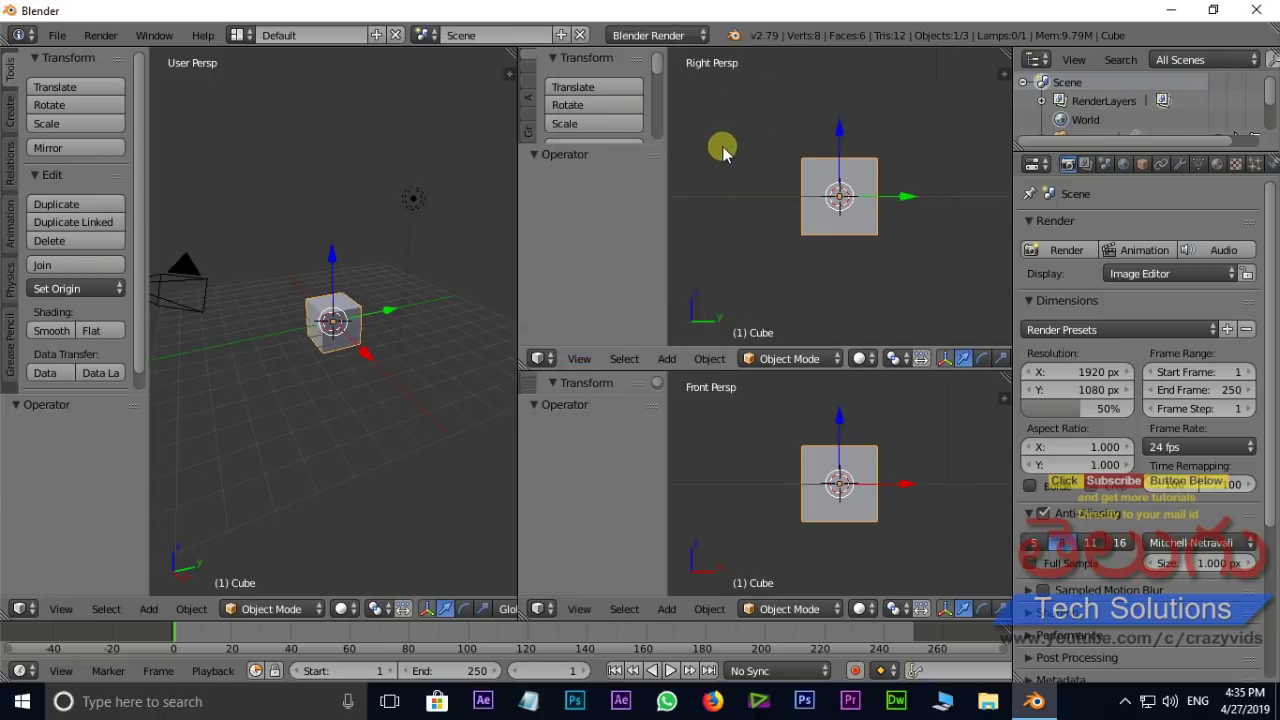
left_click_drag(1004, 74, 980, 206)
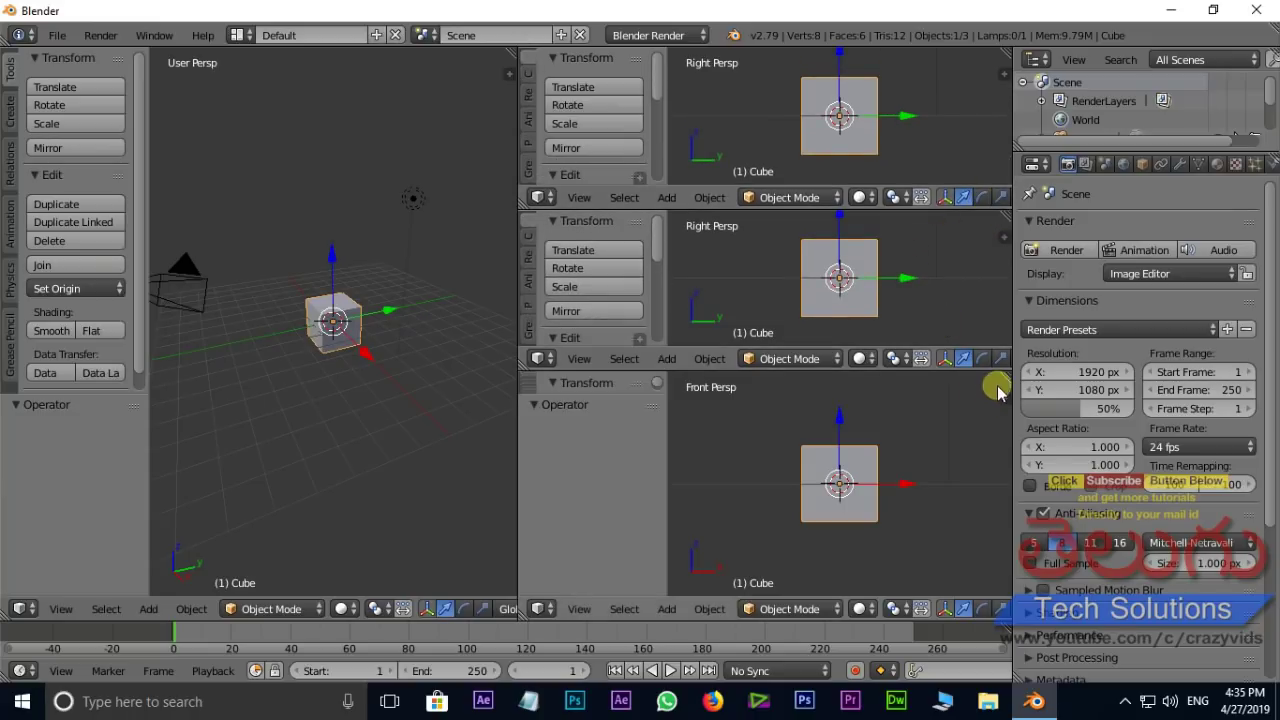
left_click_drag(1012, 381, 998, 342)
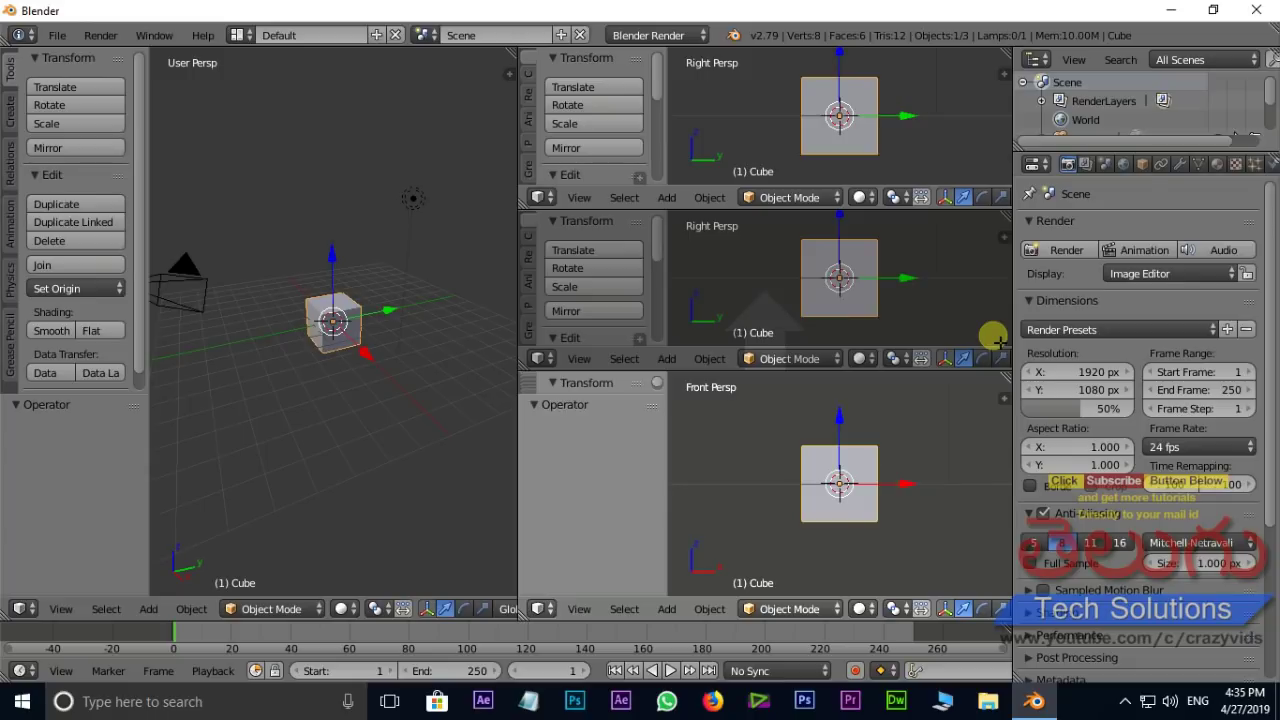
left_click_drag(998, 342, 996, 340)
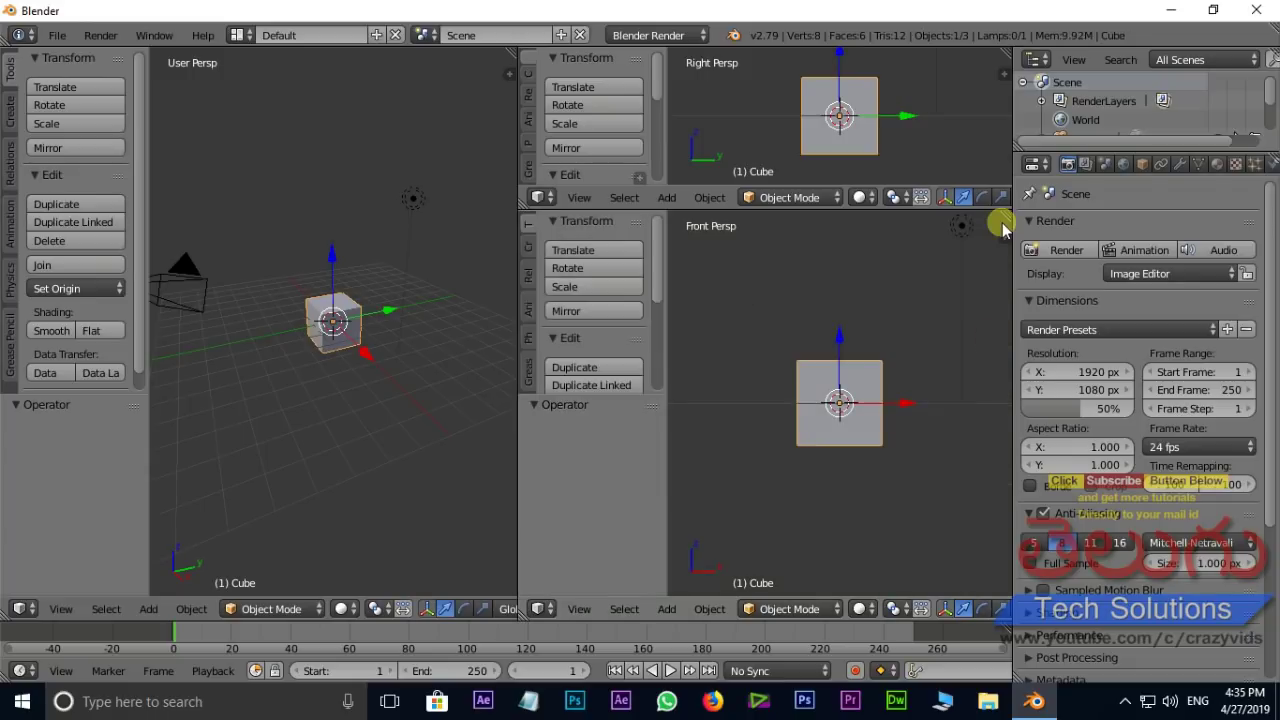
left_click_drag(1013, 220, 996, 186)
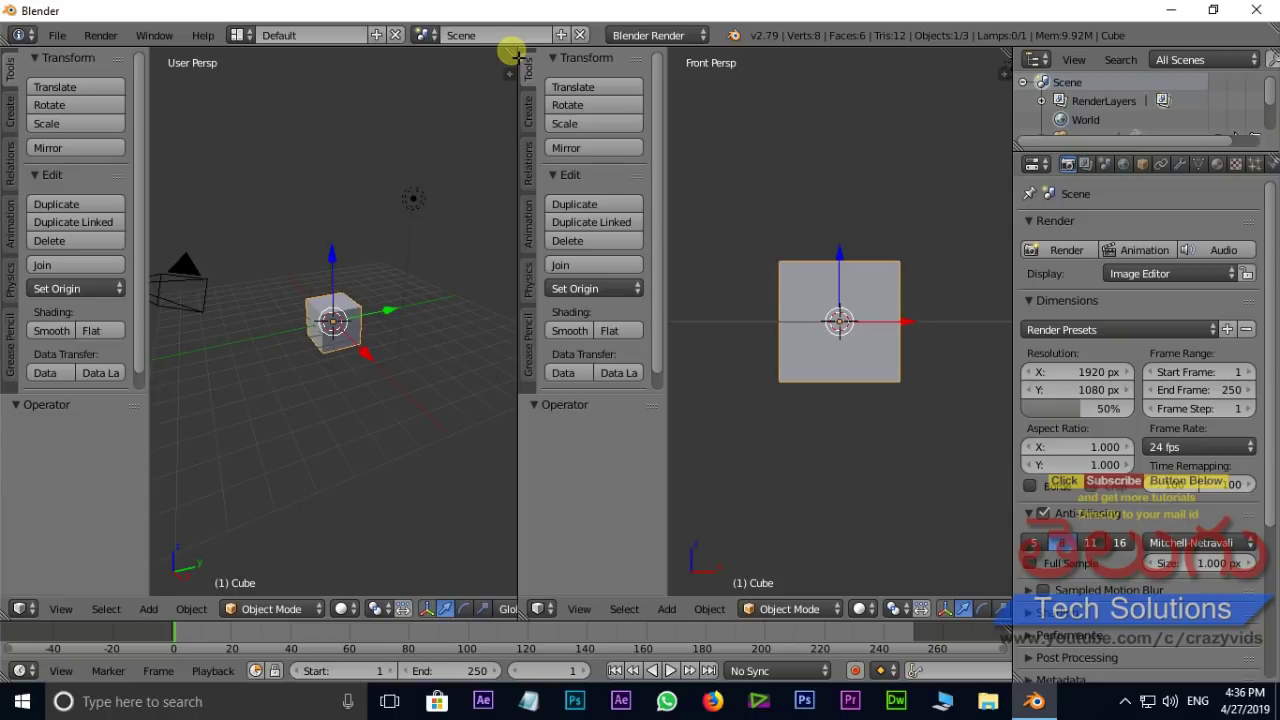
left_click_drag(516, 56, 553, 85)
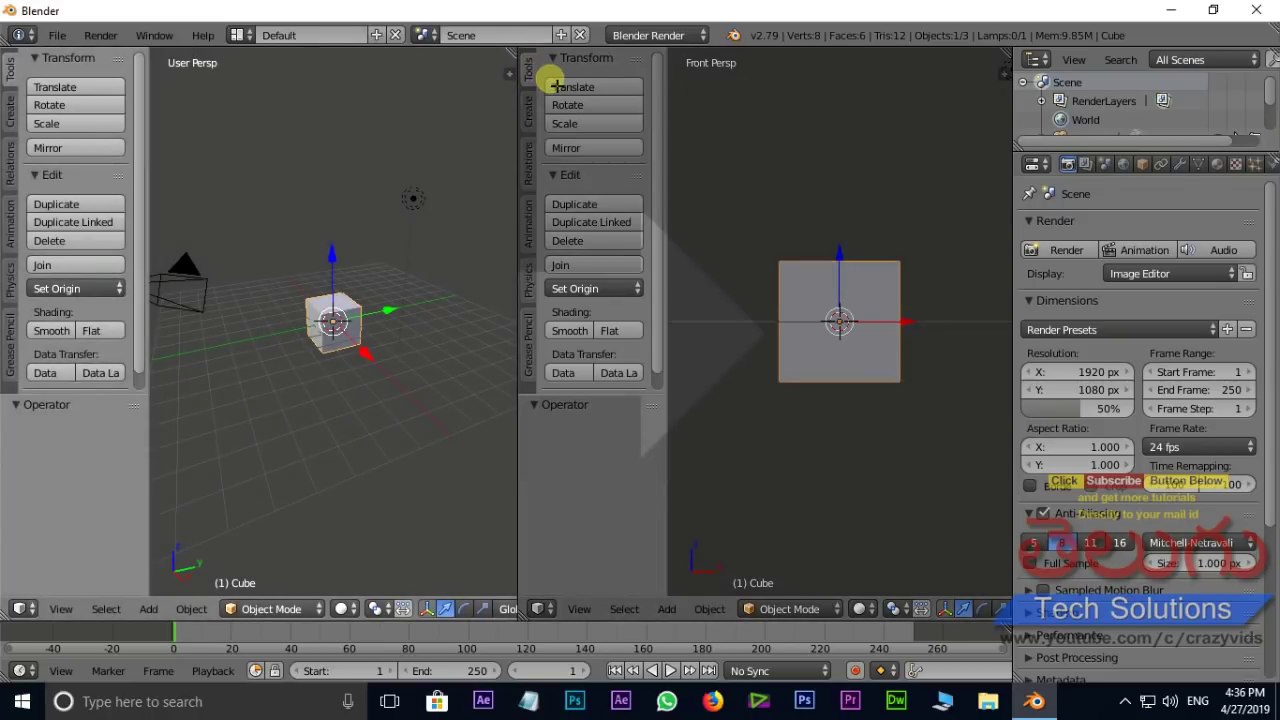
left_click_drag(553, 85, 553, 85)
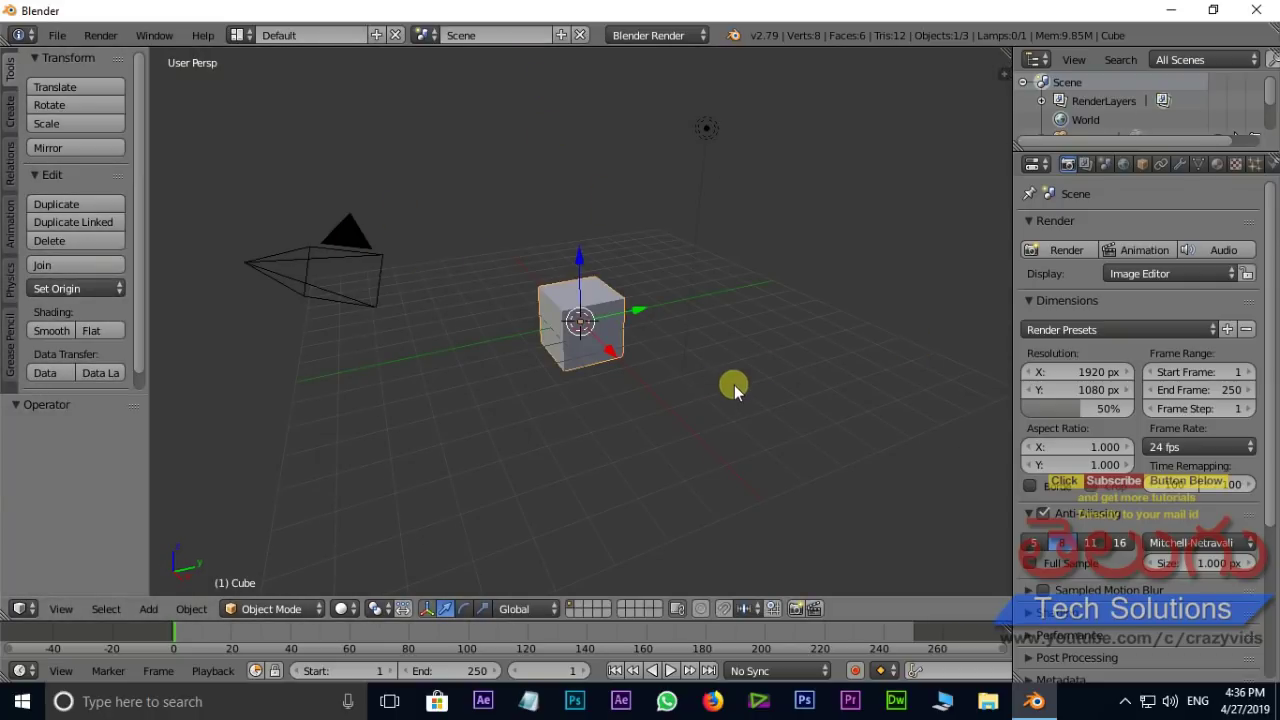
- Split the 3D view into three areas, then reload the start-up file to restore the default layout
left_click_drag(995, 62, 608, 140)
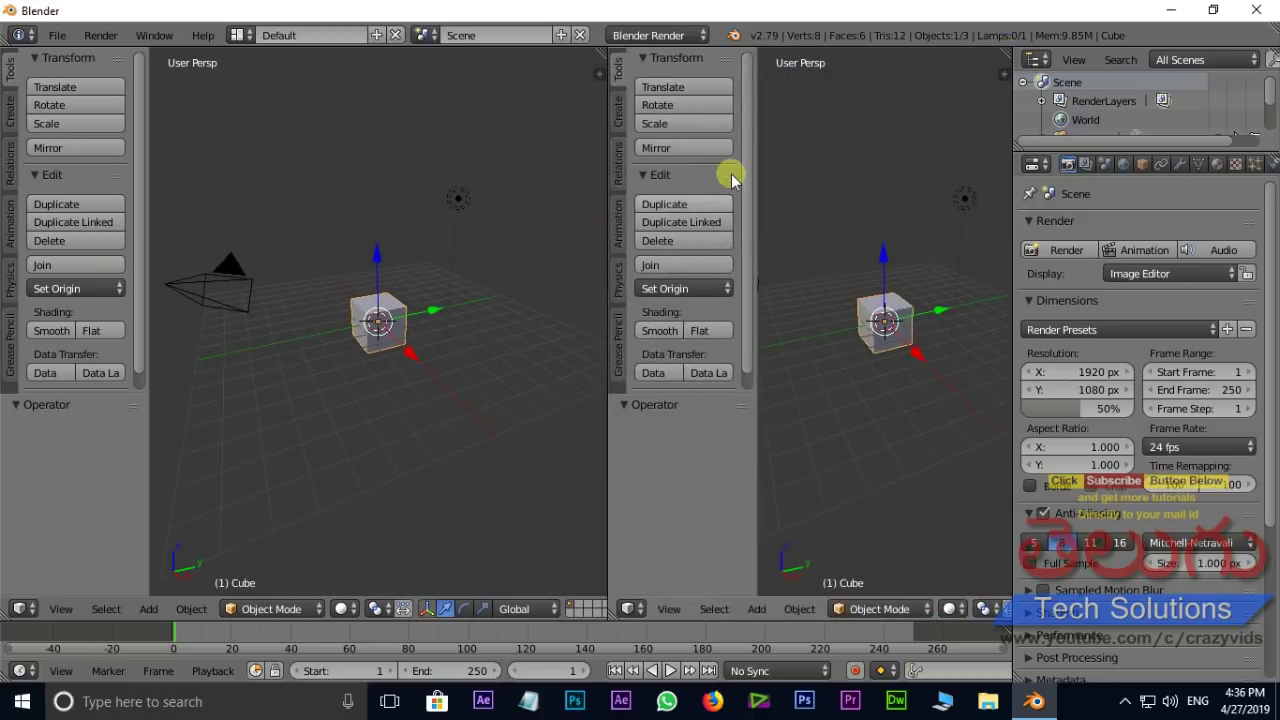
left_click_drag(998, 58, 840, 258)
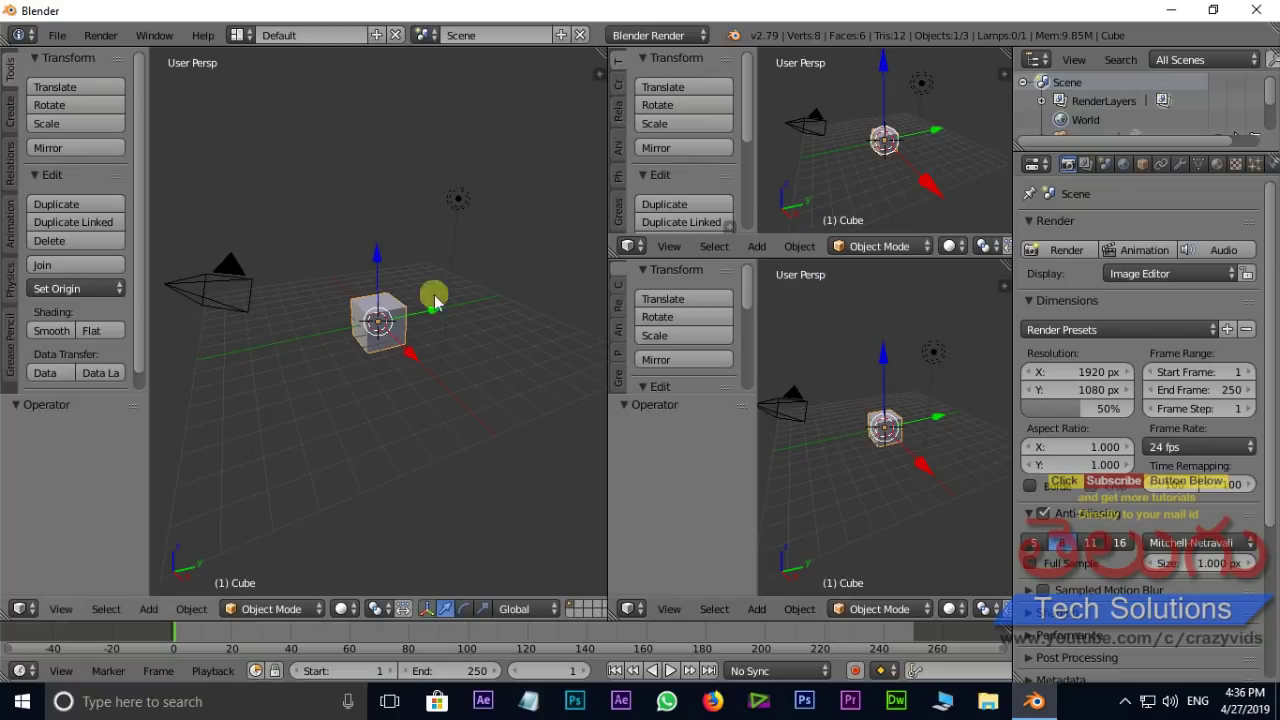
left_click(58, 36)
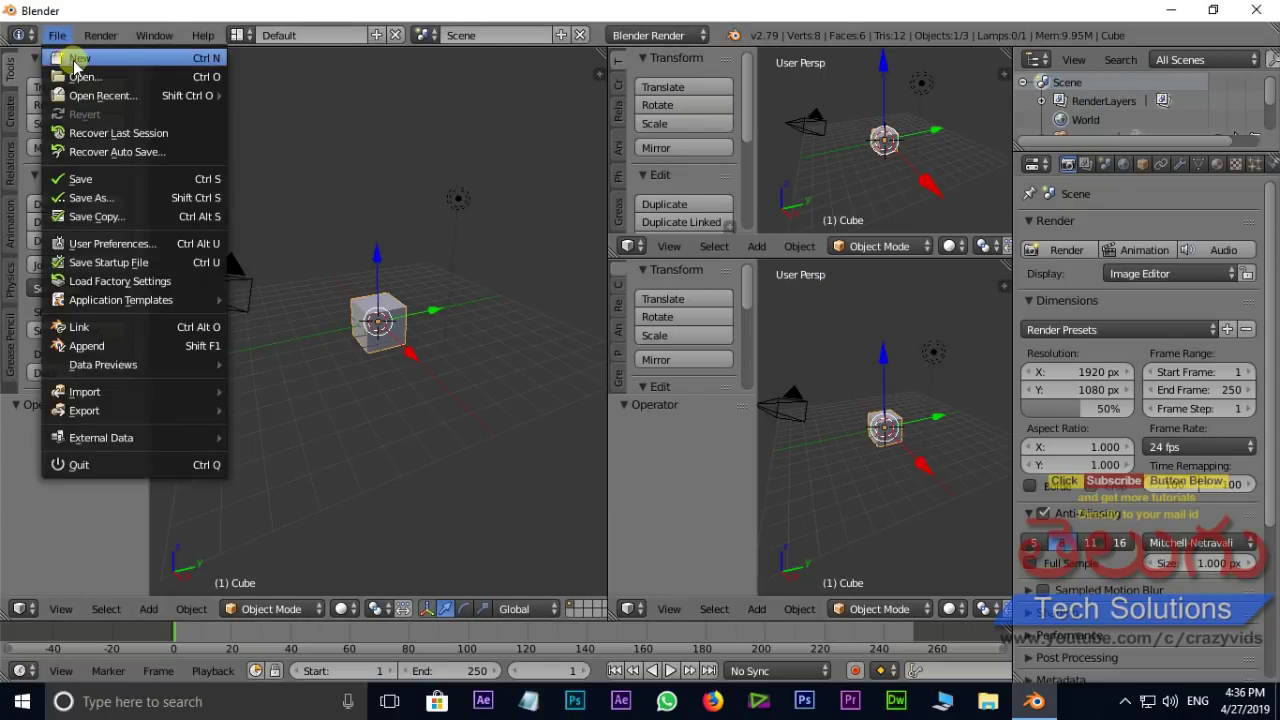
left_click(58, 51)
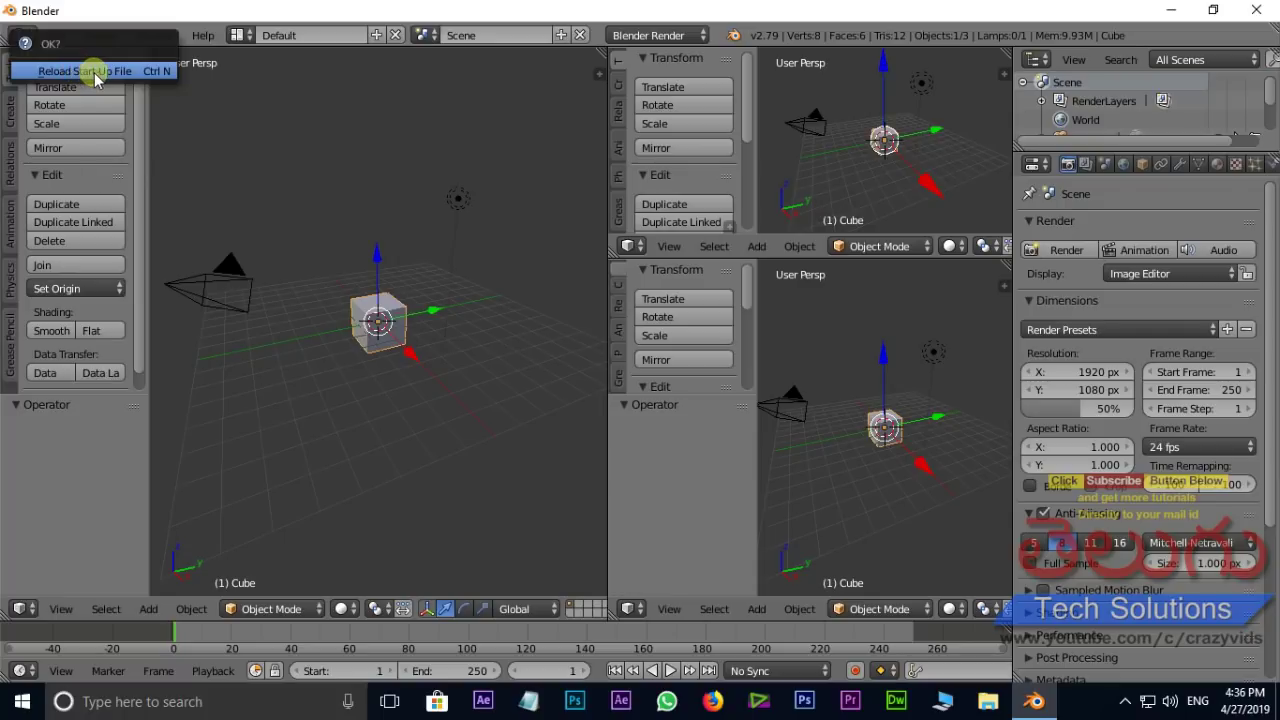
left_click(100, 72)
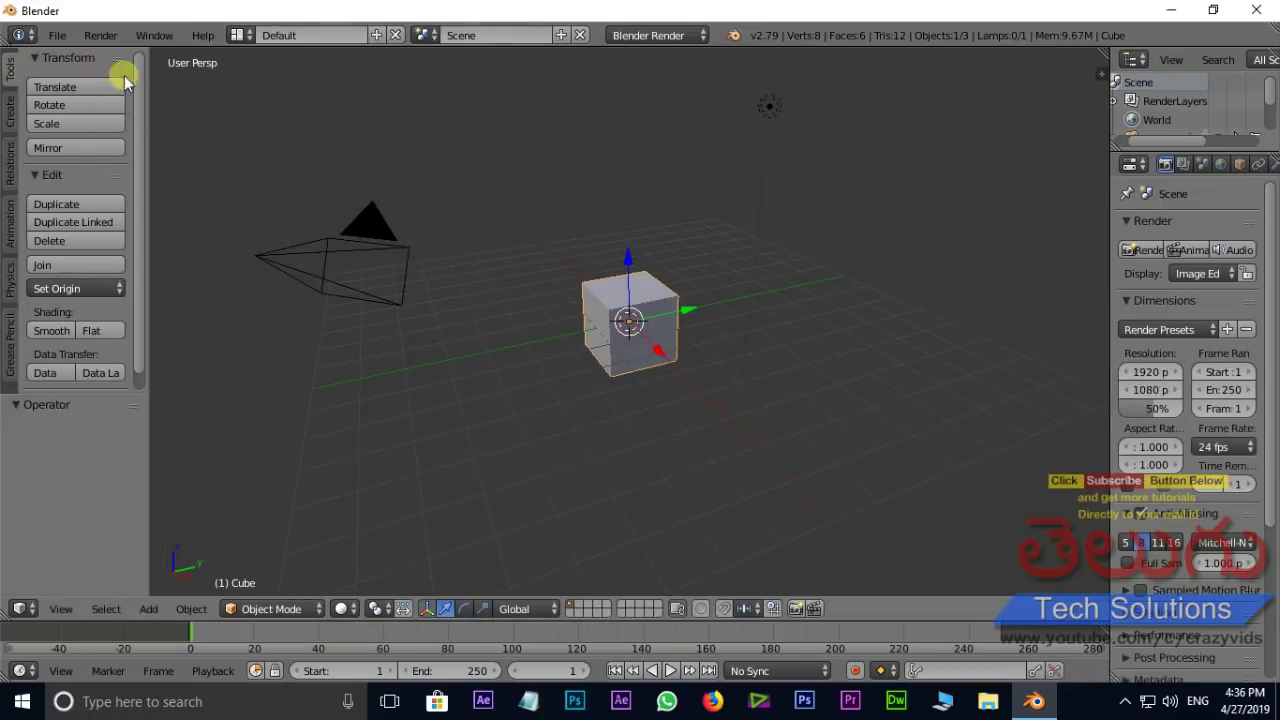